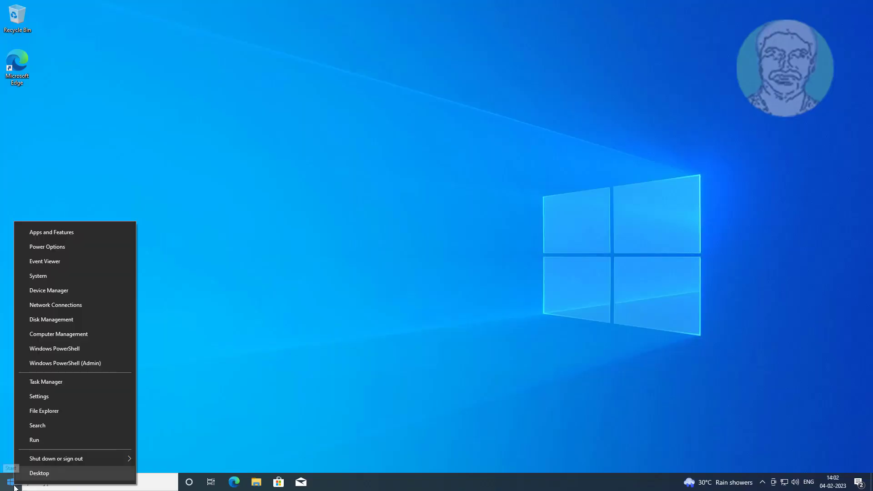
Step: Open Disk Management, widen its window and select the recovery partition on Disk 1
{"action": "left_click", "coordinate": [85, 319]}
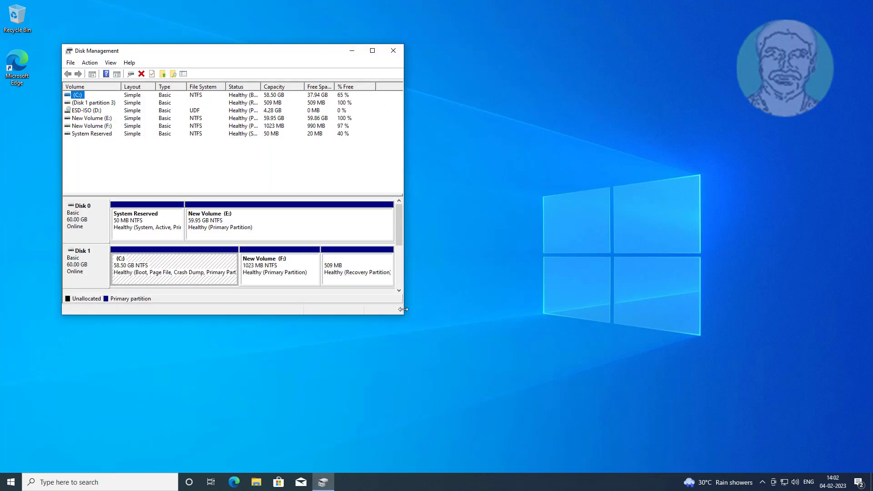
{"action": "left_click_drag", "start_coordinate": [404, 311], "coordinate": [687, 311]}
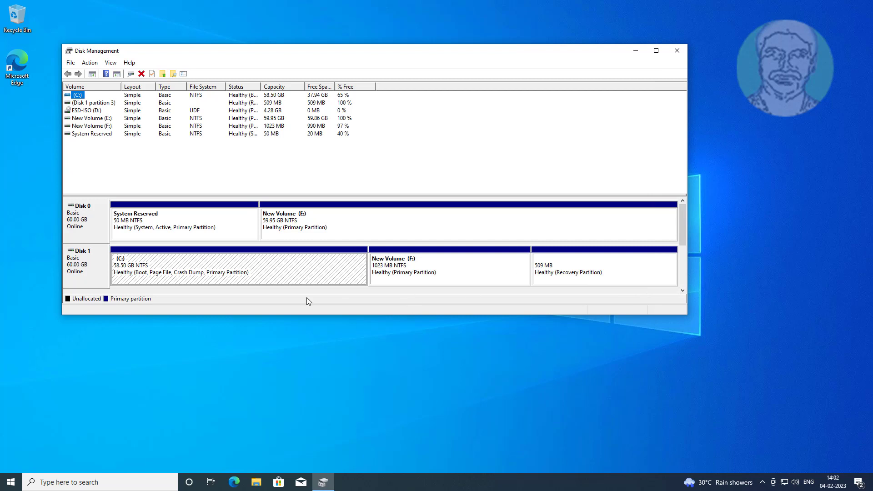
{"action": "left_click", "coordinate": [599, 267]}
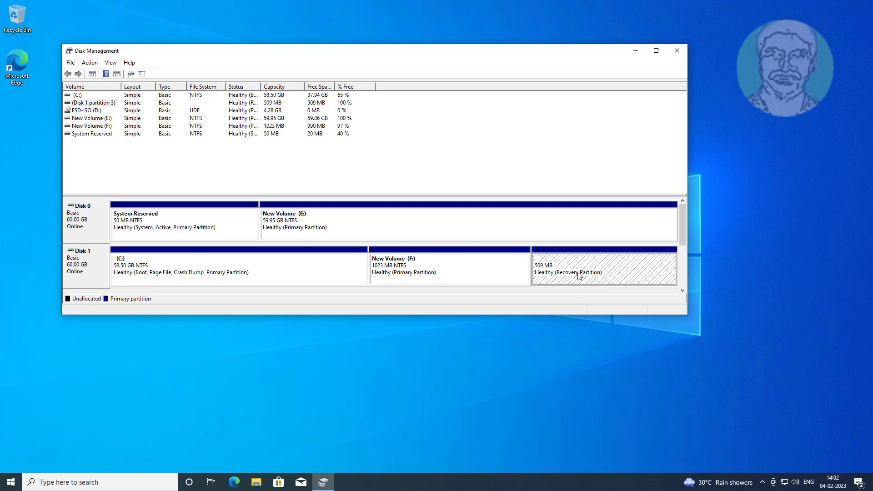
Step: Shrink volume E: on Disk 0 by 1024 MB and select the freed unallocated space
{"action": "left_click", "coordinate": [610, 237]}
{"action": "right_click", "coordinate": [507, 226]}
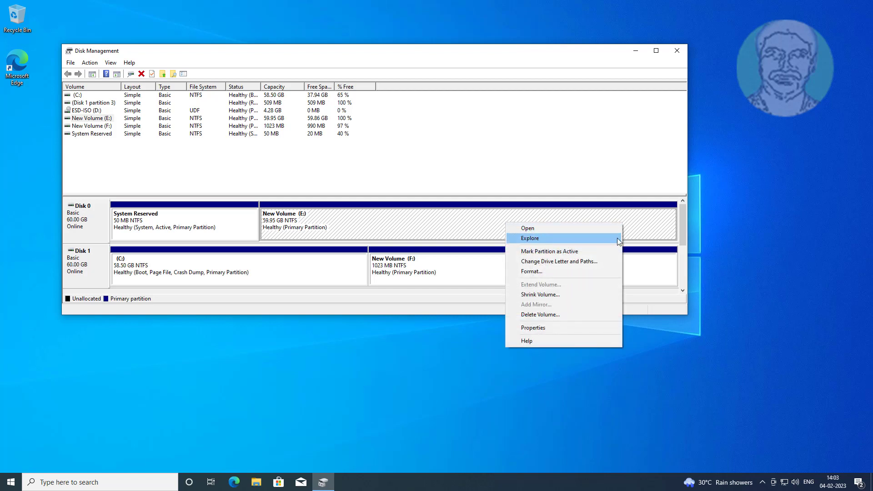
{"action": "left_click", "coordinate": [543, 296]}
{"action": "type", "text": "1024"}
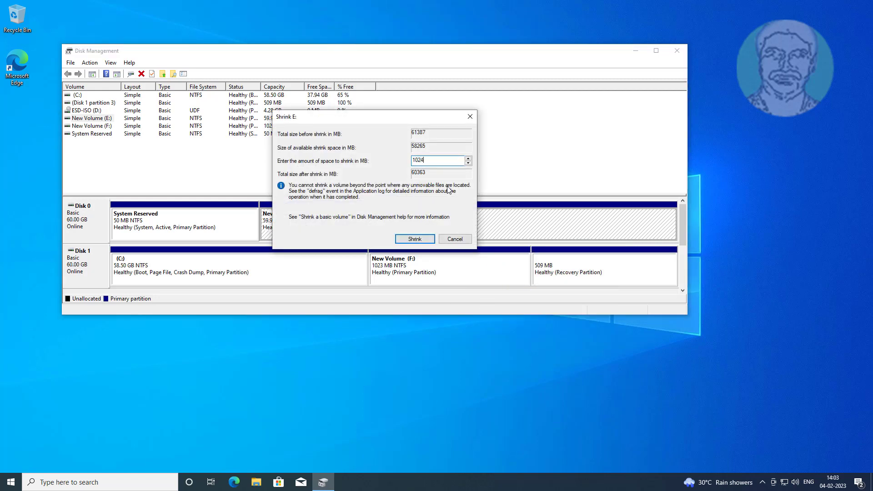
{"action": "left_click", "coordinate": [428, 238]}
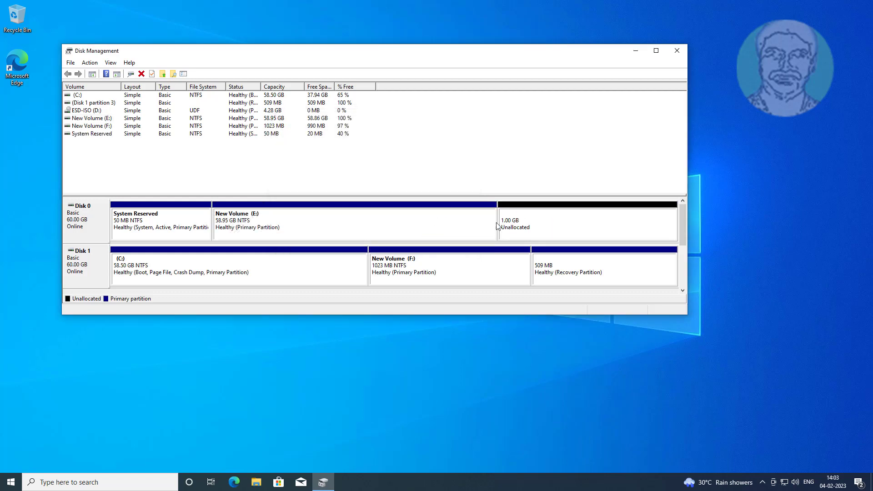
{"action": "left_click", "coordinate": [535, 228]}
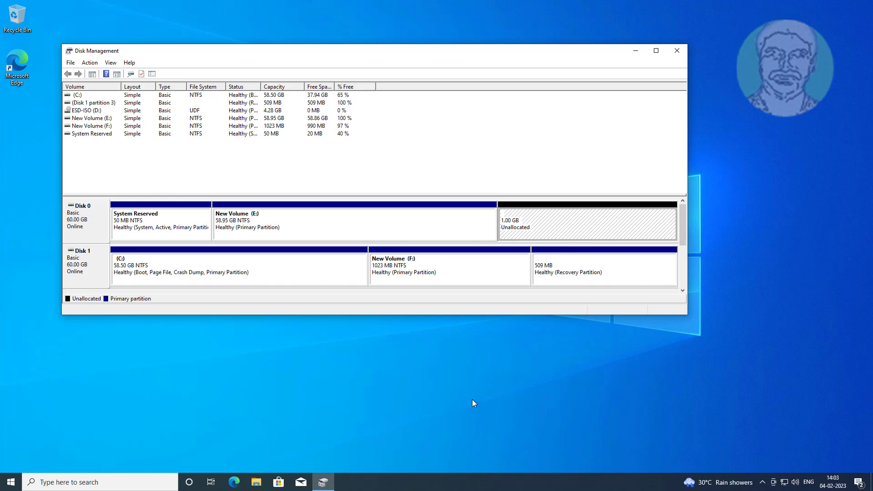
Step: Open Command Prompt as administrator and move its window so the Disk Management disk list stays in view
{"action": "left_click", "coordinate": [100, 482]}
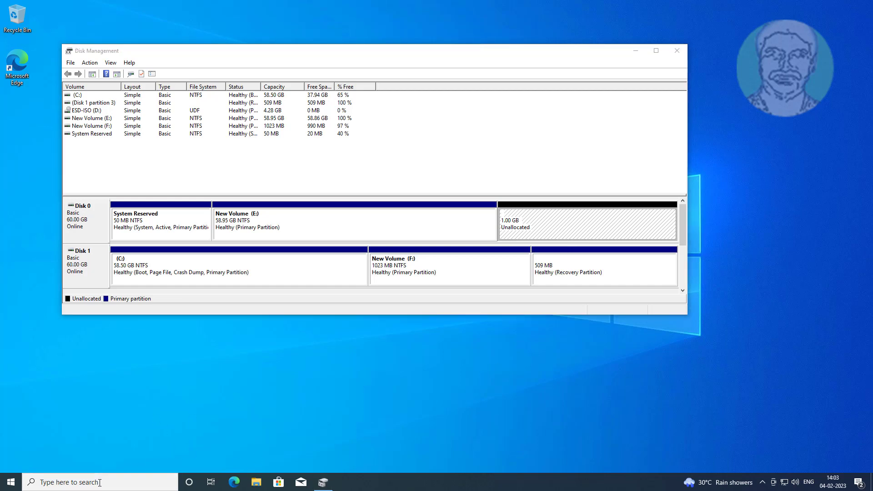
{"action": "type", "text": "cmd"}
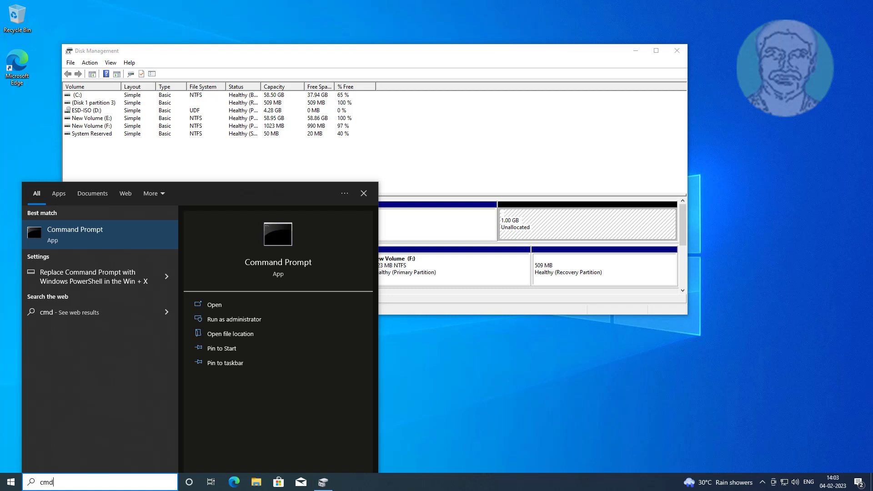
{"action": "right_click", "coordinate": [113, 237]}
{"action": "left_click", "coordinate": [166, 250]}
{"action": "left_click", "coordinate": [392, 301]}
{"action": "left_click_drag", "start_coordinate": [304, 26], "coordinate": [624, 155]}
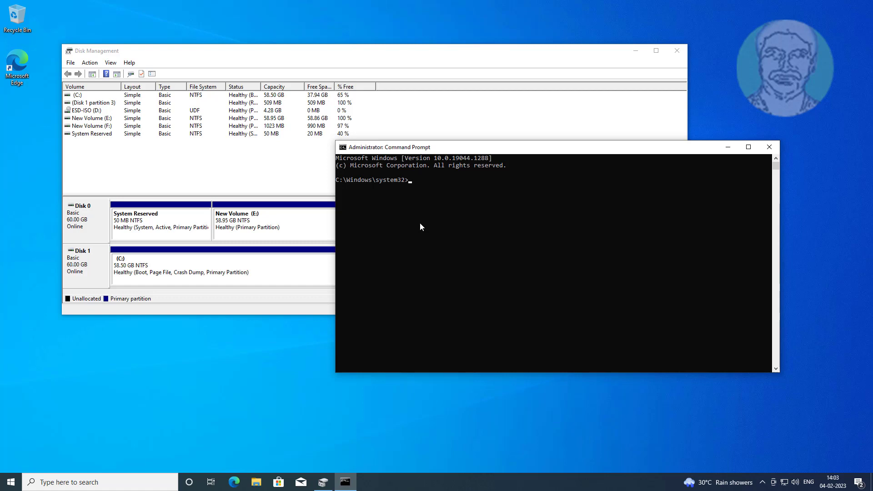
Step: Run reagentc /info and compare the Windows RE status and location with the partitions on Disk 1
{"action": "type", "text": "reagentc /info"}
{"action": "key", "text": "Return"}
{"action": "left_click_drag", "start_coordinate": [477, 209], "coordinate": [434, 209]}
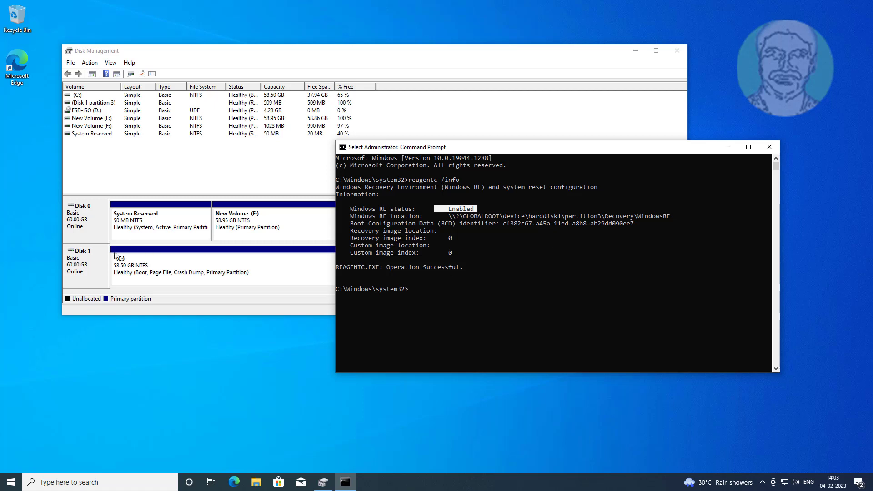
{"action": "left_click", "coordinate": [86, 278]}
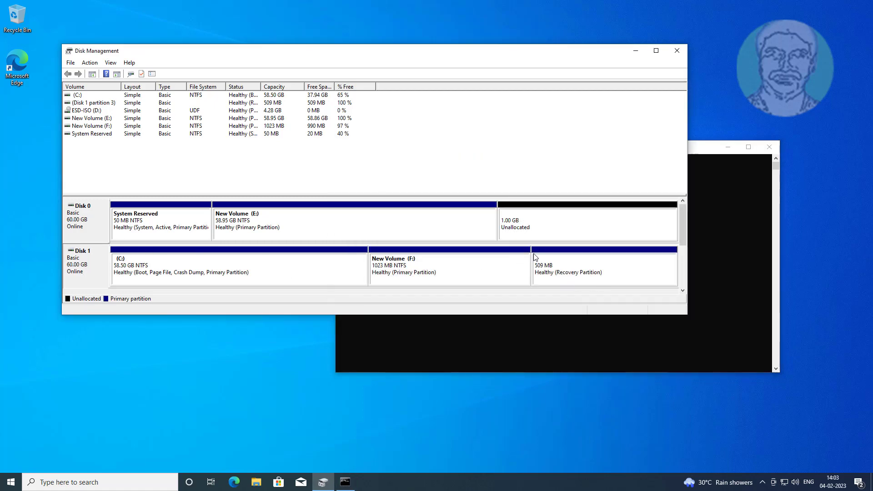
{"action": "left_click", "coordinate": [694, 147]}
{"action": "left_click", "coordinate": [204, 302]}
{"action": "left_click", "coordinate": [527, 347]}
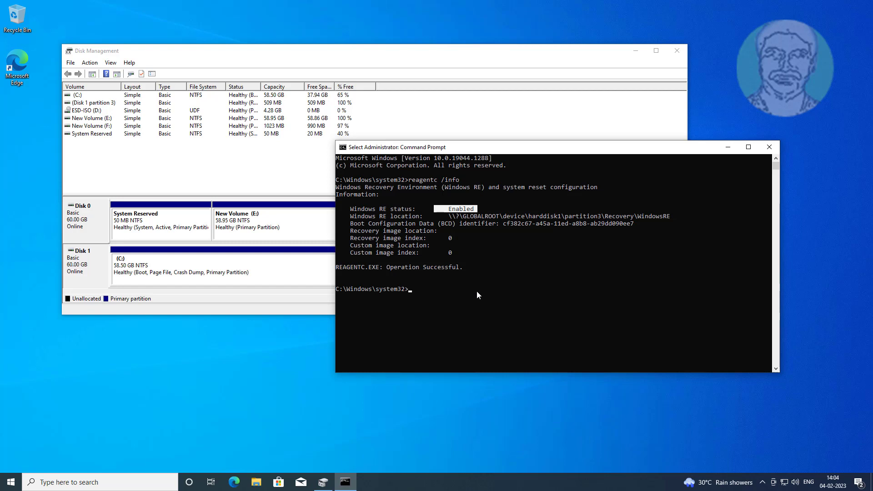
Step: Create a 1024 MB simple volume in Disk 0's unallocated space, quick-formatted as NTFS with the label New Volume
{"action": "left_click", "coordinate": [319, 301]}
{"action": "left_click", "coordinate": [575, 224]}
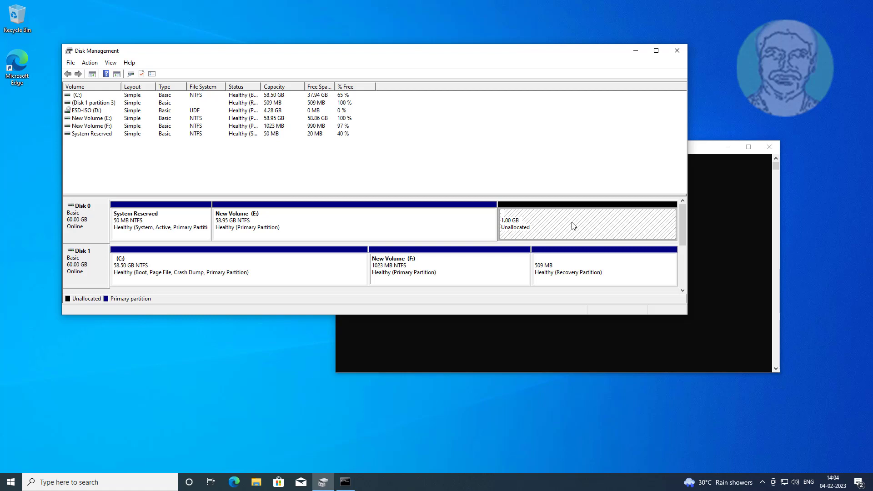
{"action": "right_click", "coordinate": [594, 222]}
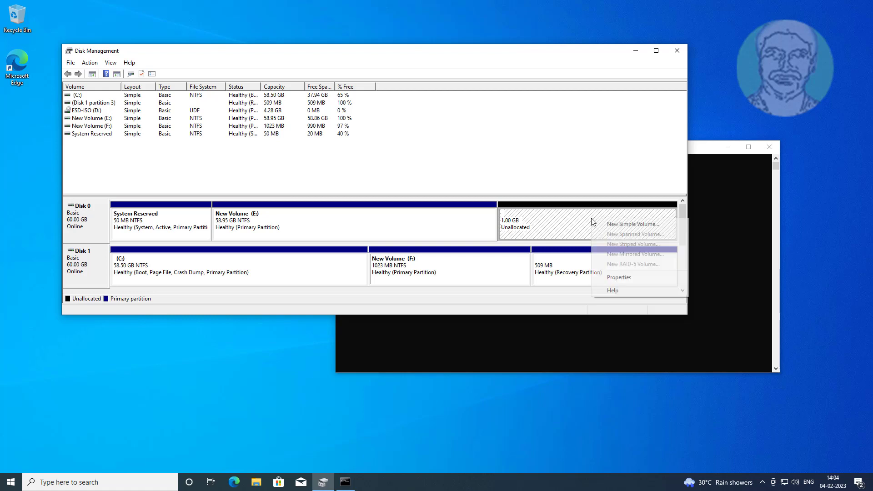
{"action": "left_click", "coordinate": [632, 223]}
{"action": "left_click", "coordinate": [249, 263]}
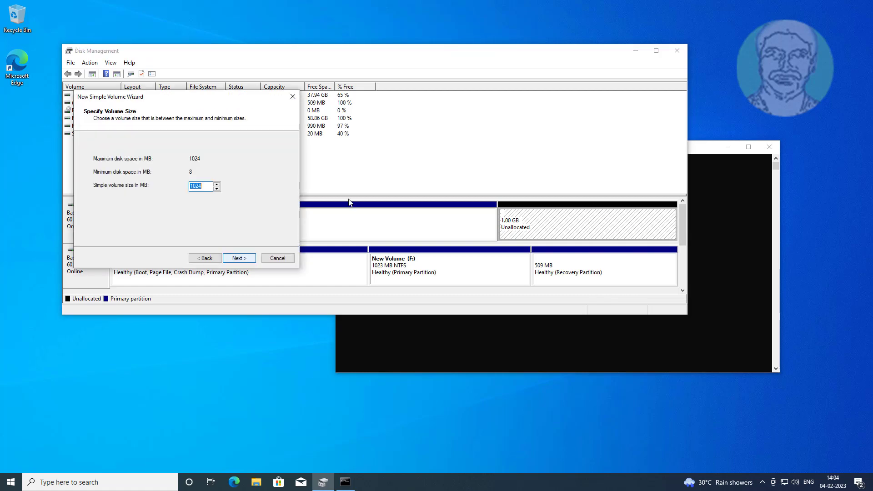
{"action": "left_click", "coordinate": [244, 259]}
{"action": "left_click", "coordinate": [244, 259]}
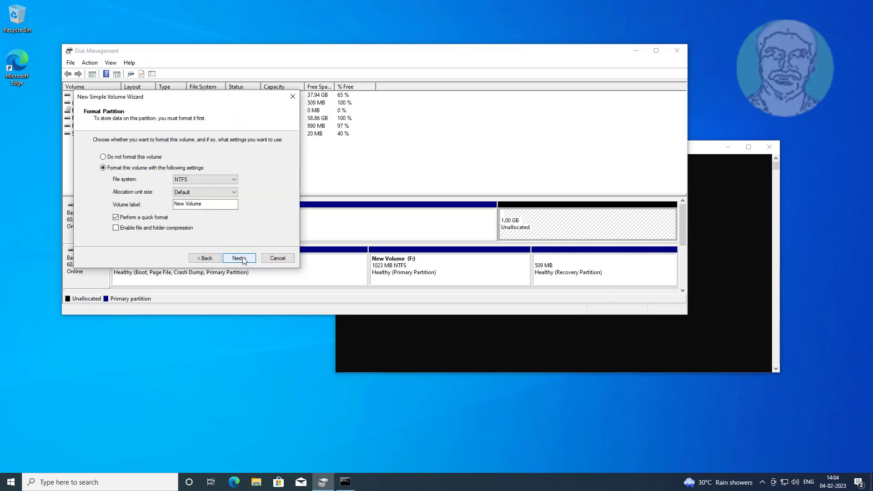
{"action": "left_click", "coordinate": [244, 260]}
{"action": "left_click", "coordinate": [239, 258]}
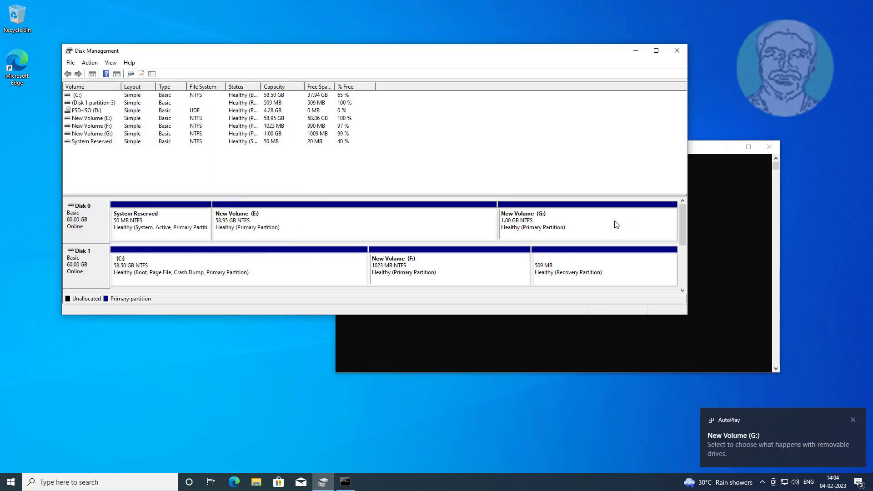
{"action": "left_click", "coordinate": [854, 420]}
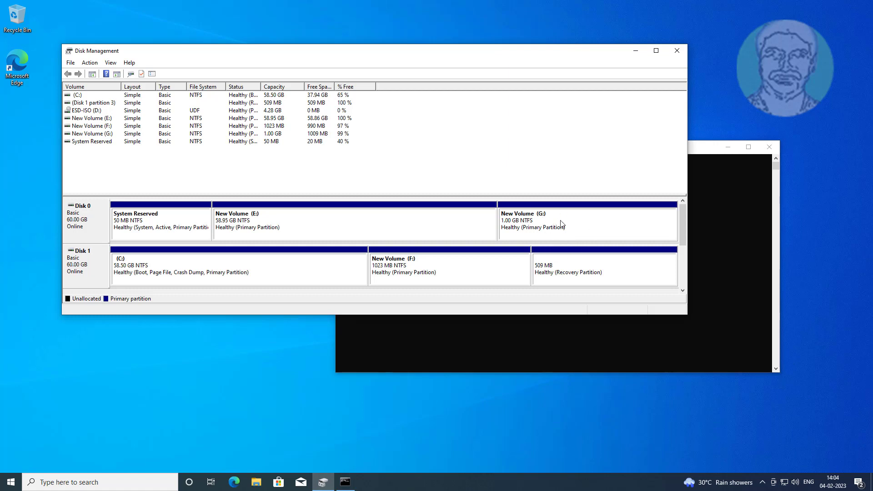
Step: Start diskpart in the Command Prompt and check the recovery partition's disk in Disk Management
{"action": "left_click", "coordinate": [527, 344]}
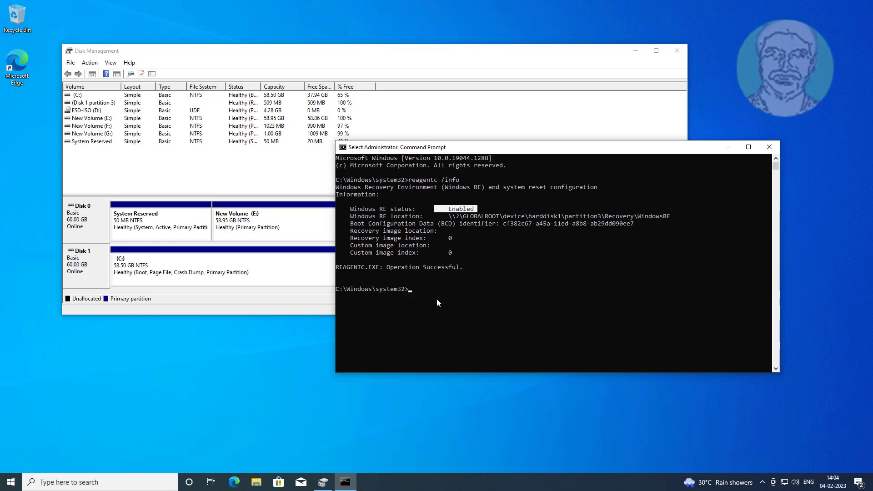
{"action": "type", "text": "diskpart"}
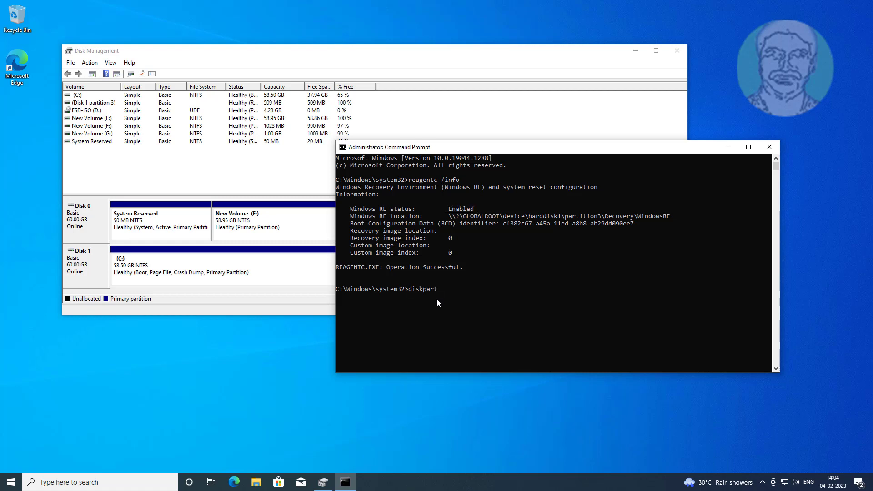
{"action": "key", "text": "Return"}
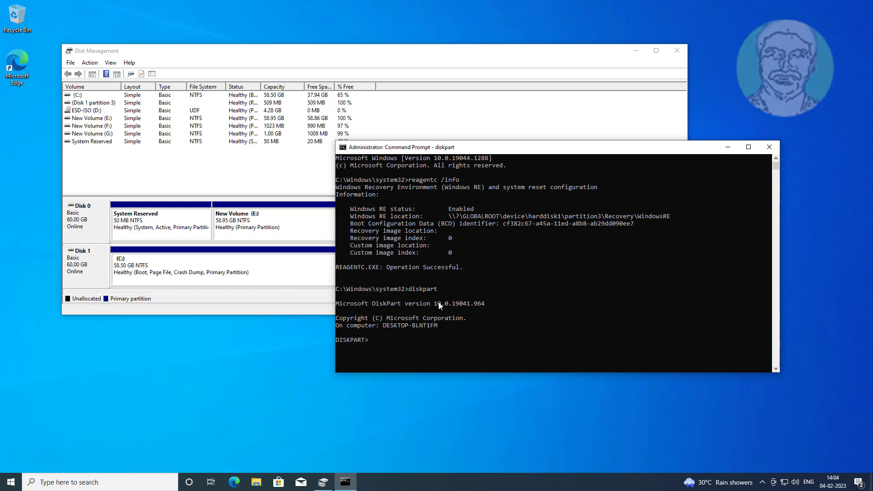
{"action": "left_click", "coordinate": [302, 302]}
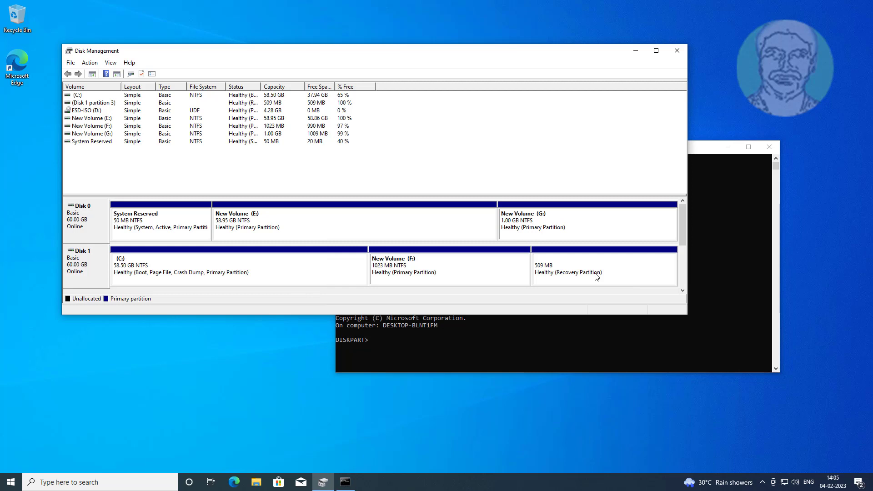
{"action": "left_click", "coordinate": [400, 343]}
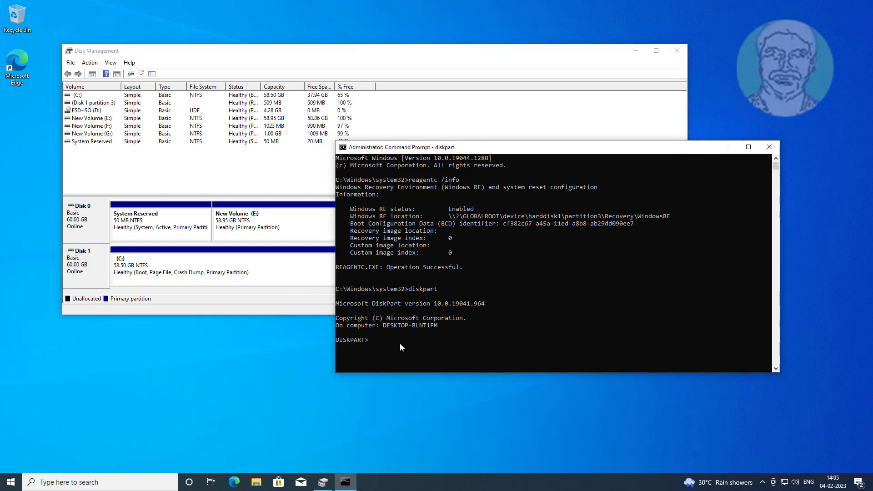
Step: List the disks in DiskPart and select disk 1, which holds the recovery partition
{"action": "type", "text": "list disk"}
{"action": "key", "text": "Return"}
{"action": "type", "text": "sel disk 1"}
{"action": "key", "text": "Return"}
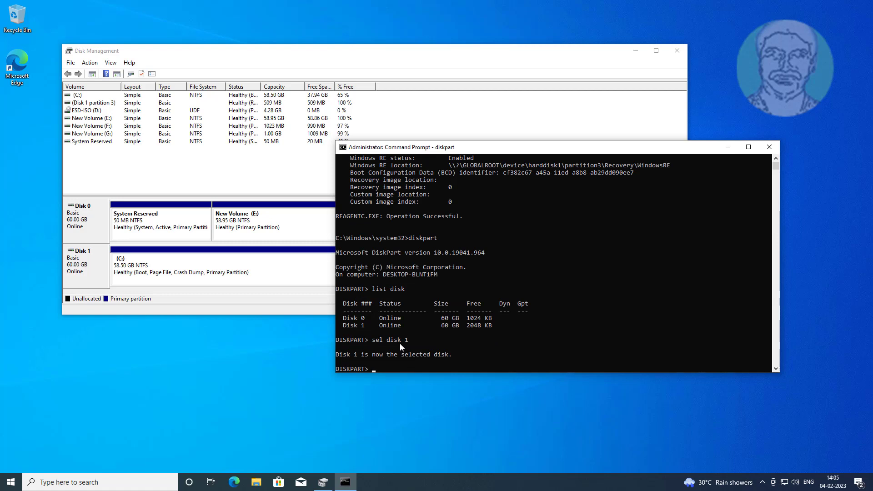
{"action": "left_click", "coordinate": [96, 274]}
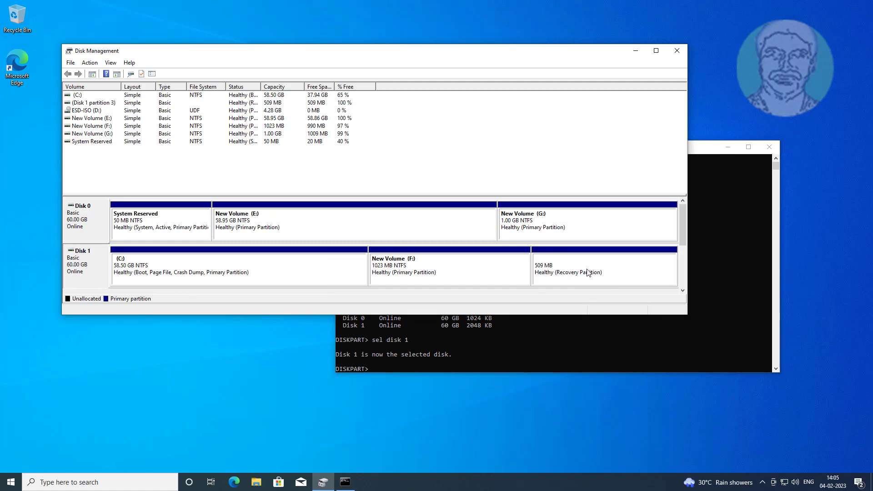
{"action": "left_click", "coordinate": [386, 367]}
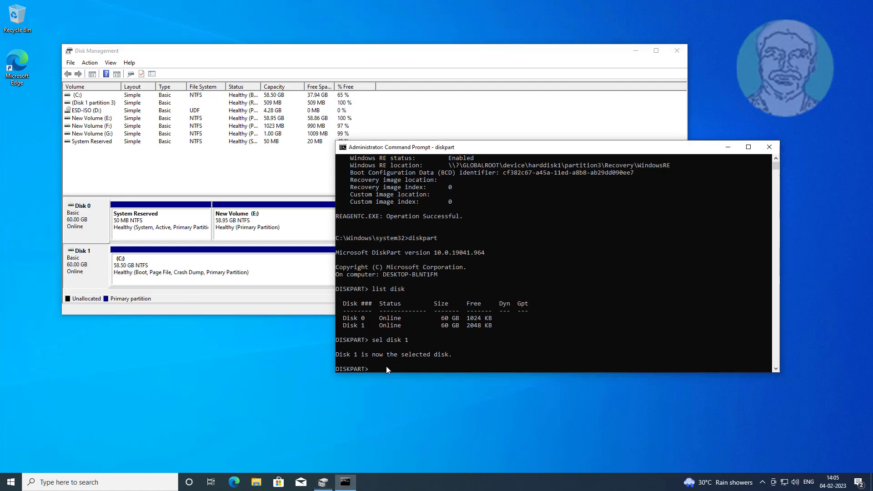
Step: List disk 1's partitions, delete recovery partition 3 with the override option and check the space in Disk Management
{"action": "type", "text": "list"}
{"action": "type", "text": " part"}
{"action": "key", "text": "Return"}
{"action": "type", "text": "se"}
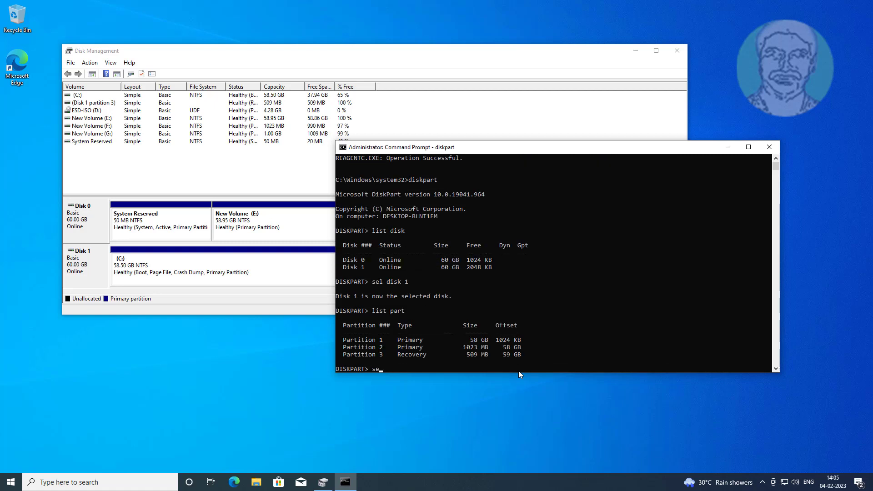
{"action": "type", "text": "l part 3"}
{"action": "key", "text": "Return"}
{"action": "type", "text": "del part "}
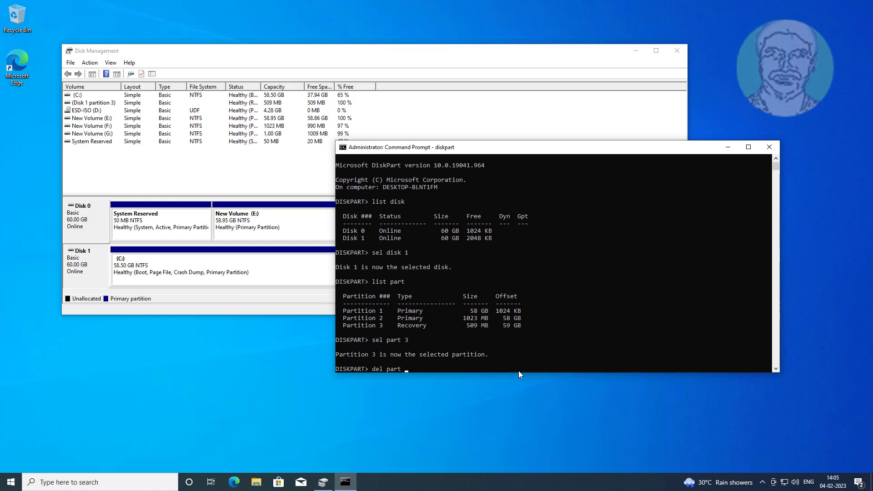
{"action": "type", "text": "override"}
{"action": "key", "text": "Return"}
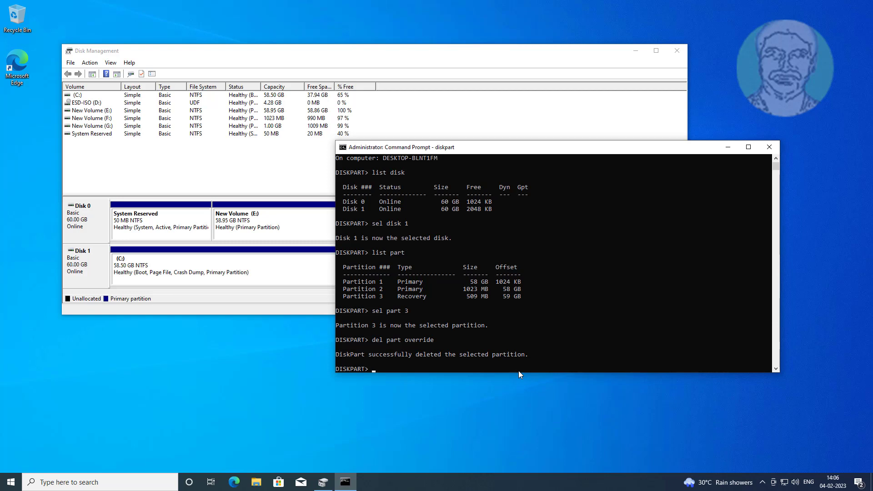
{"action": "left_click", "coordinate": [312, 285]}
{"action": "left_click", "coordinate": [594, 277]}
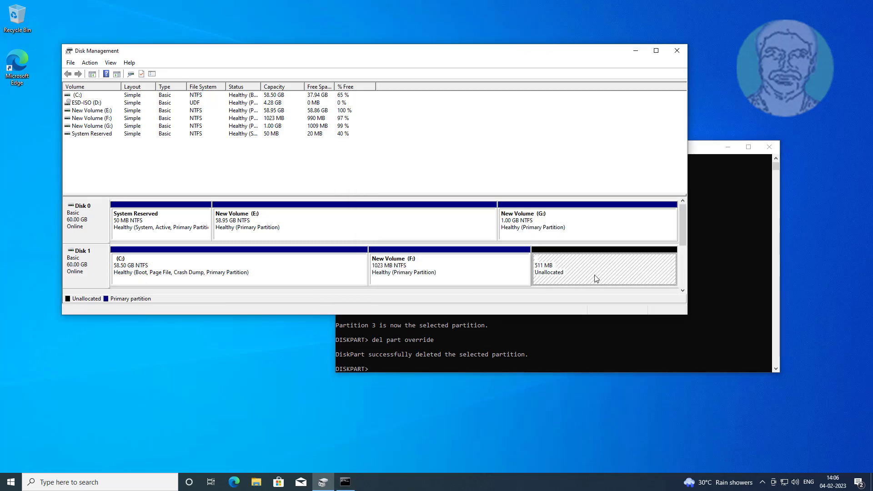
Step: Extend New Volume (F:) on Disk 1 with the full 510 MB of adjacent unallocated space
{"action": "left_click", "coordinate": [473, 267]}
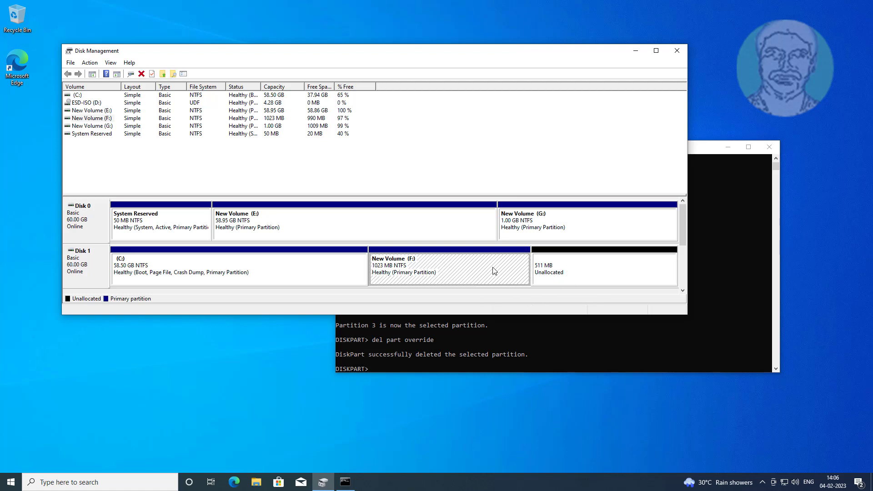
{"action": "right_click", "coordinate": [493, 266]}
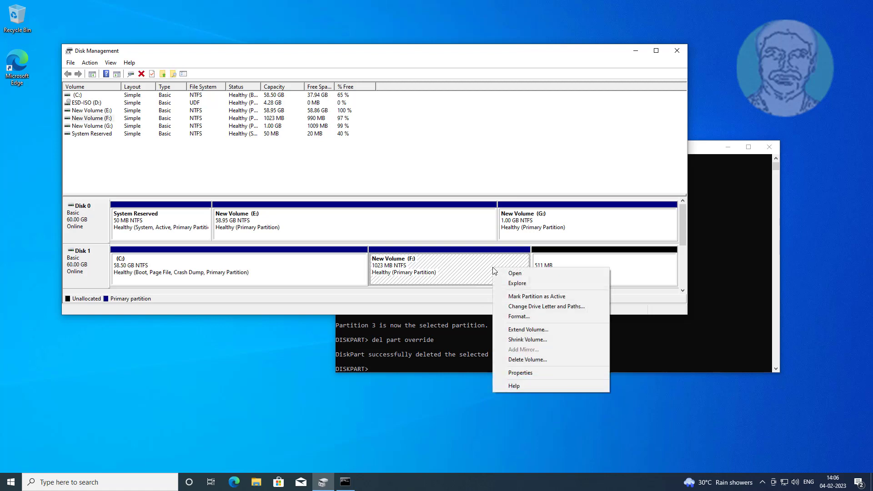
{"action": "left_click", "coordinate": [545, 329]}
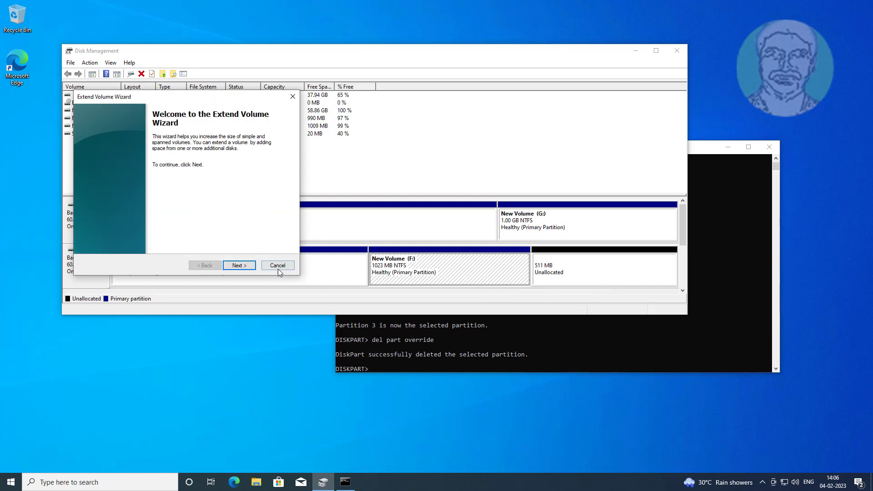
{"action": "left_click", "coordinate": [244, 269]}
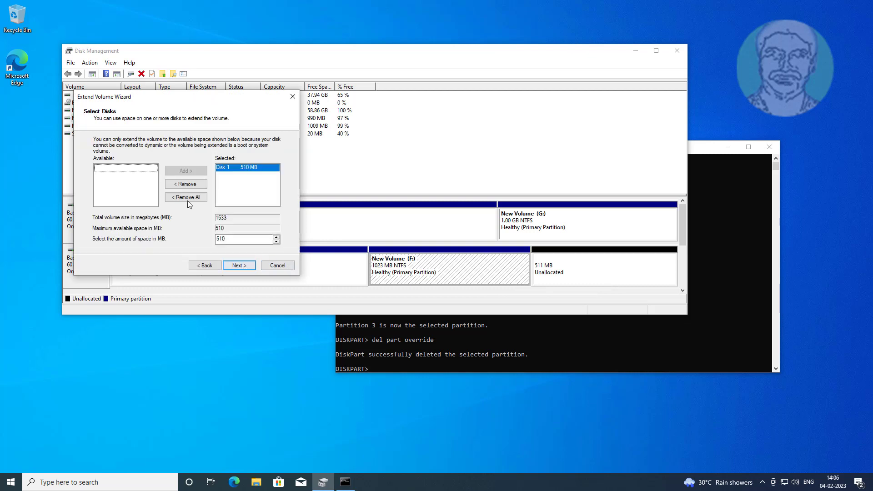
{"action": "left_click", "coordinate": [239, 265]}
{"action": "left_click", "coordinate": [239, 264]}
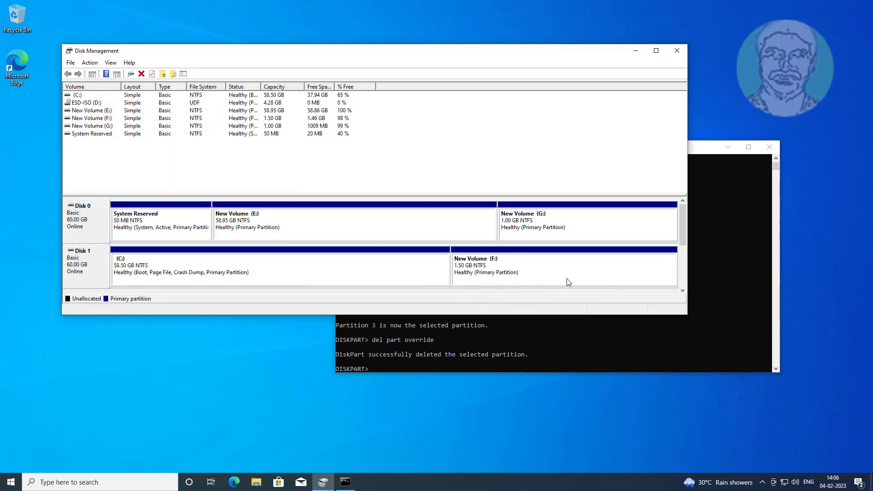
Step: Return to DiskPart in the Command Prompt, select disk 0, which holds the new G: volume, and list its partitions
{"action": "left_click", "coordinate": [568, 236]}
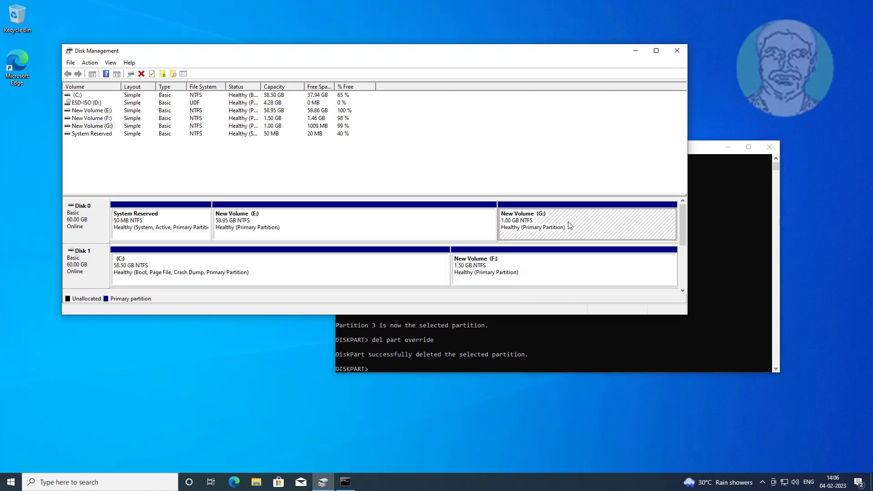
{"action": "left_click", "coordinate": [399, 361]}
{"action": "type", "text": "sel disk 0"}
{"action": "key", "text": "Return"}
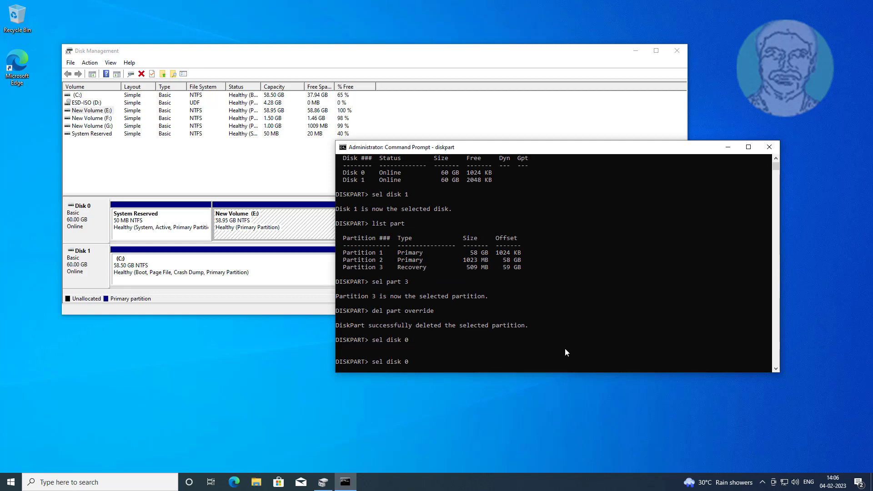
{"action": "type", "text": "list part"}
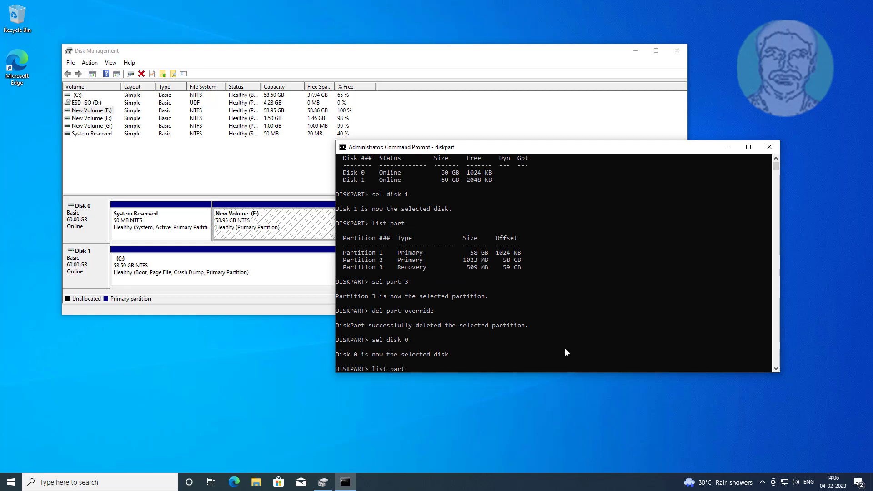
{"action": "key", "text": "Return"}
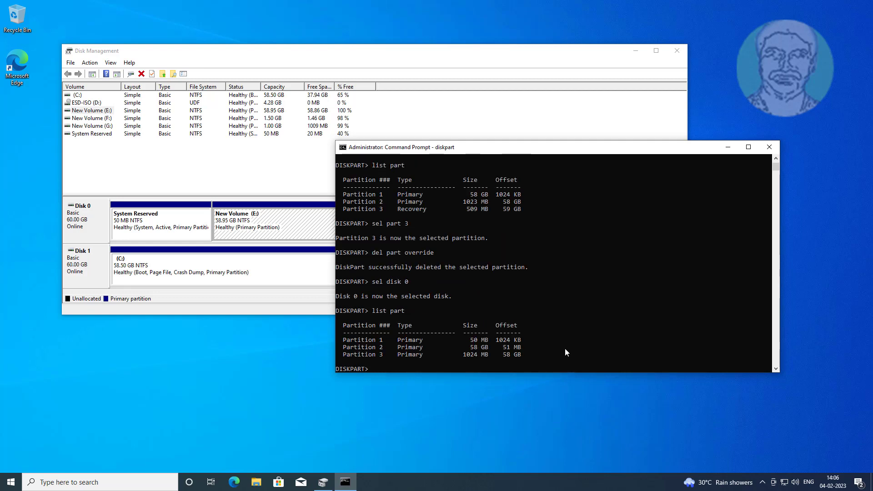
Step: Compare partition 3 in the DiskPart listing with New Volume (G:) on Disk 0 in Disk Management
{"action": "left_click_drag", "start_coordinate": [345, 357], "coordinate": [418, 356]}
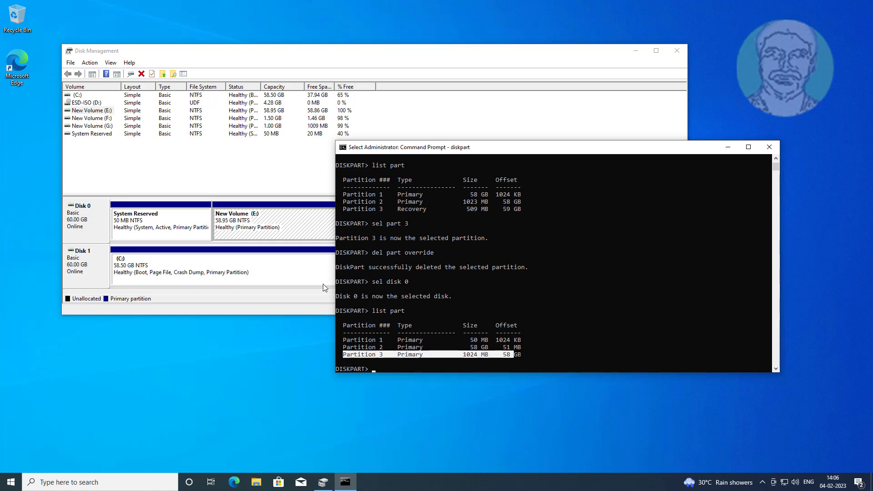
{"action": "left_click", "coordinate": [241, 232]}
{"action": "left_click", "coordinate": [524, 226]}
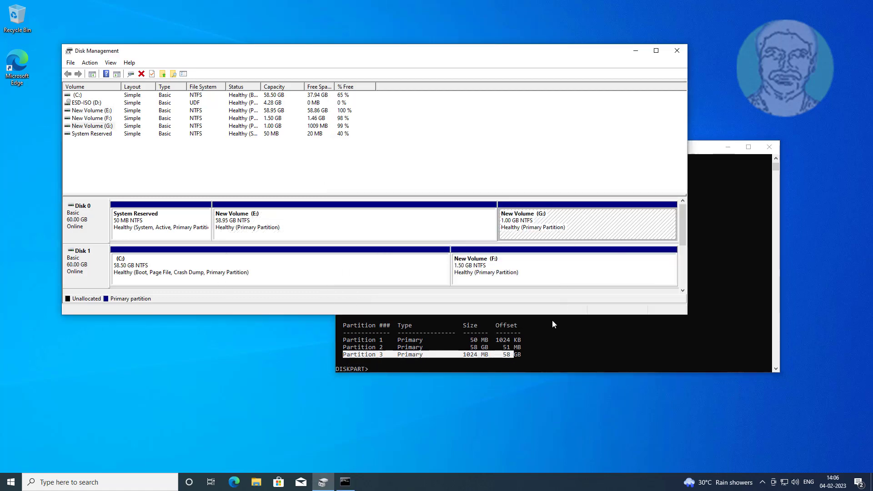
{"action": "left_click", "coordinate": [530, 360]}
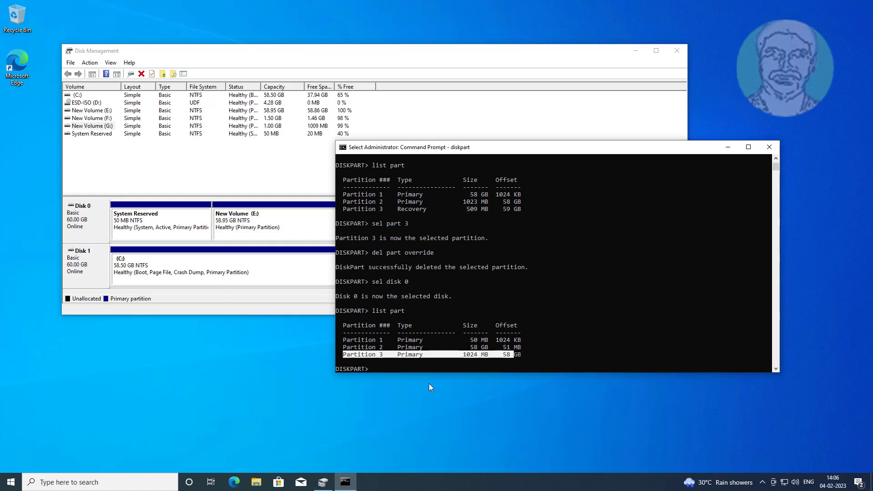
Step: Select partition 3 of disk 0 in DiskPart and show its details with det part
{"action": "left_click", "coordinate": [385, 367]}
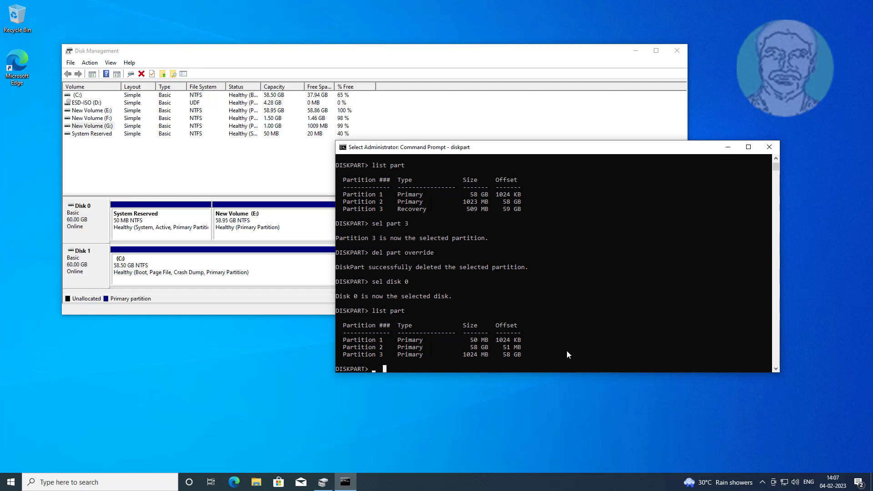
{"action": "type", "text": "sel part 3"}
{"action": "key", "text": "Return"}
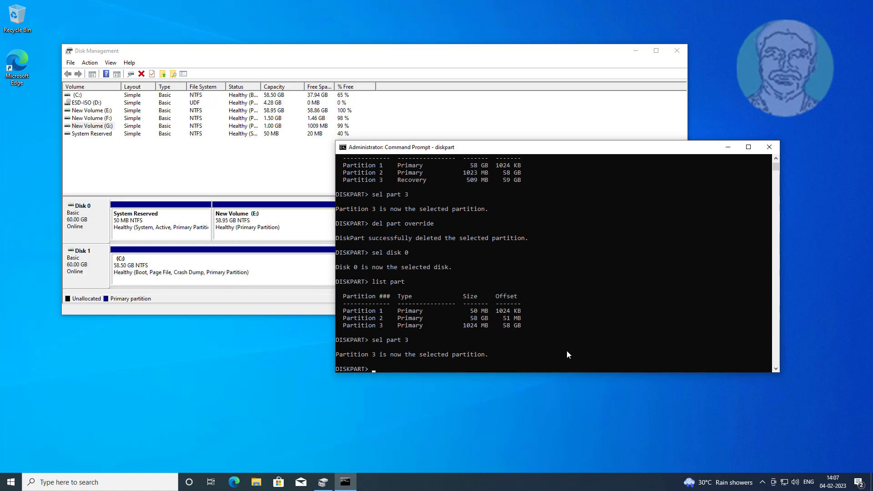
{"action": "type", "text": "det part"}
{"action": "key", "text": "Return"}
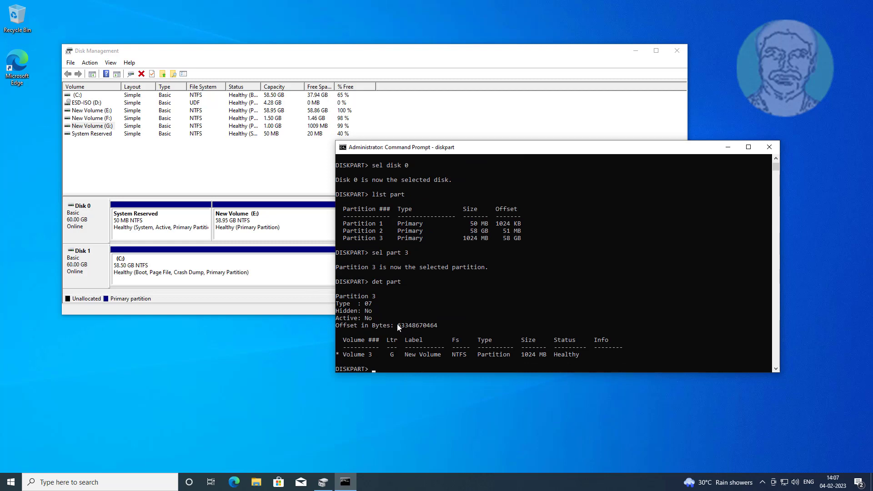
Step: Set the selected partition's ID to 27 and check its partition type on Disk 0 in Disk Management
{"action": "type", "text": "set id=27"}
{"action": "key", "text": "Return"}
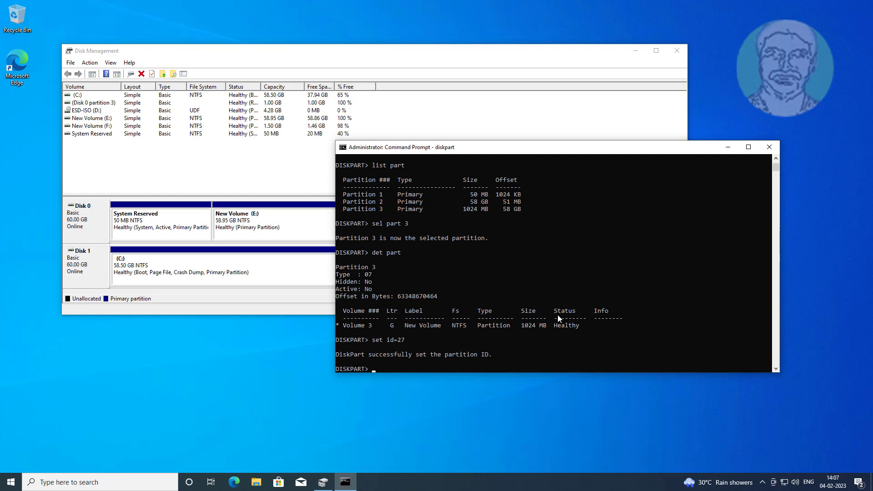
{"action": "left_click", "coordinate": [302, 276]}
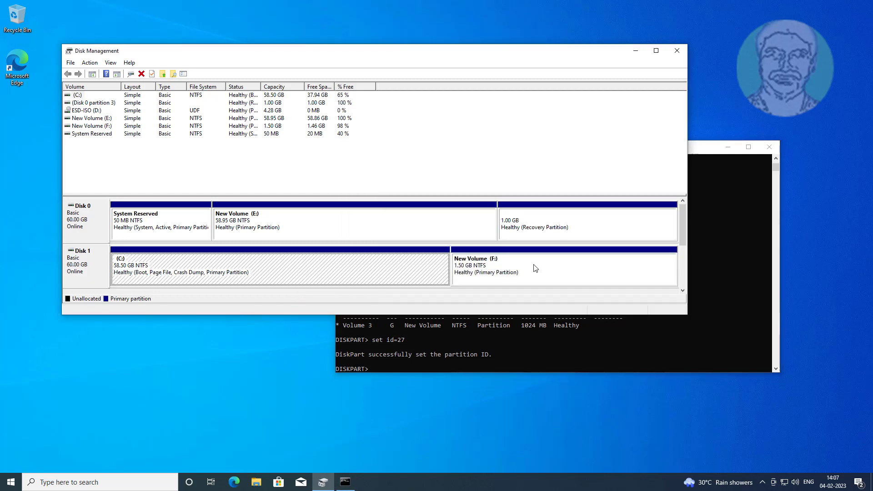
{"action": "left_click", "coordinate": [585, 217]}
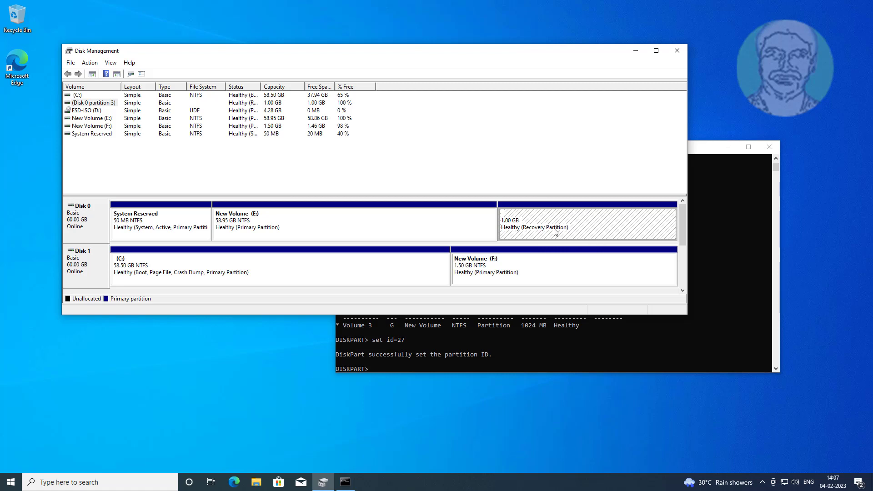
Step: Exit DiskPart in the Command Prompt and check the Windows RE status with reagentc /info
{"action": "left_click", "coordinate": [443, 364]}
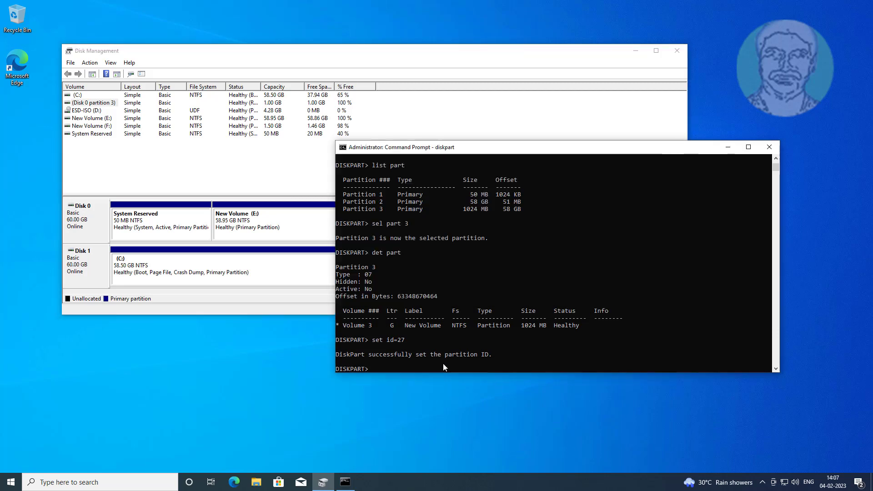
{"action": "type", "text": "exit"}
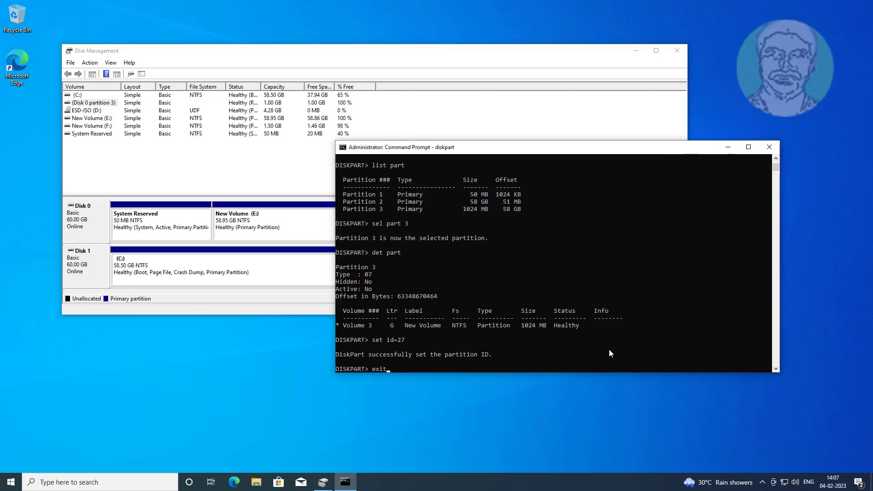
{"action": "key", "text": "Return"}
{"action": "type", "text": "reagentc /info"}
{"action": "key", "text": "Return"}
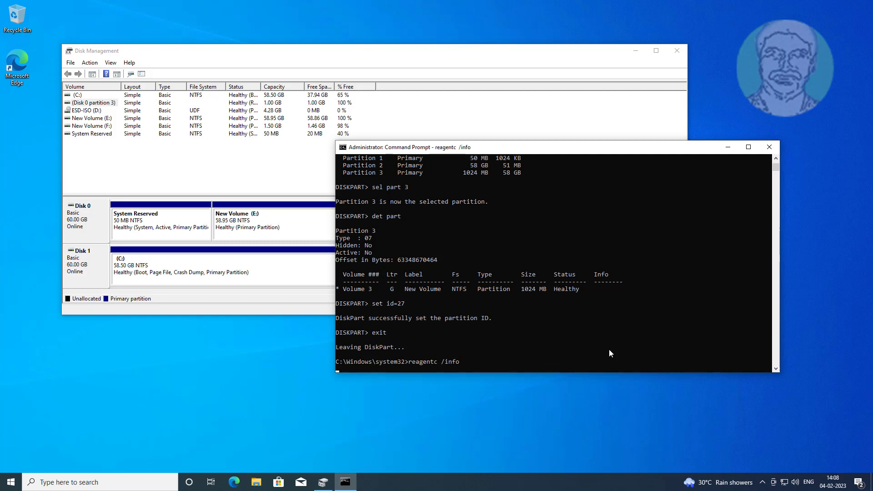
{"action": "left_click_drag", "start_coordinate": [496, 289], "coordinate": [423, 289]}
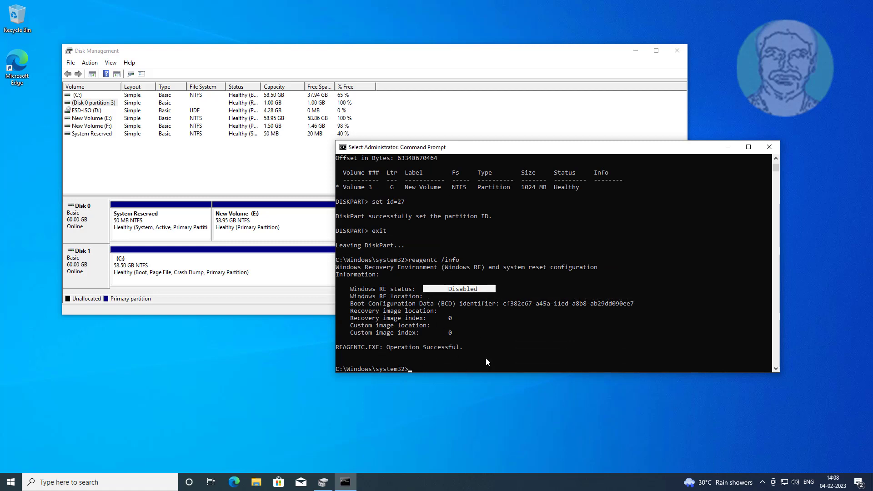
Step: Try to enable the Windows Recovery Environment with reagentc /enable and read the command's response
{"action": "key", "text": "Return"}
{"action": "type", "text": "reagentc /enable"}
{"action": "key", "text": "Return"}
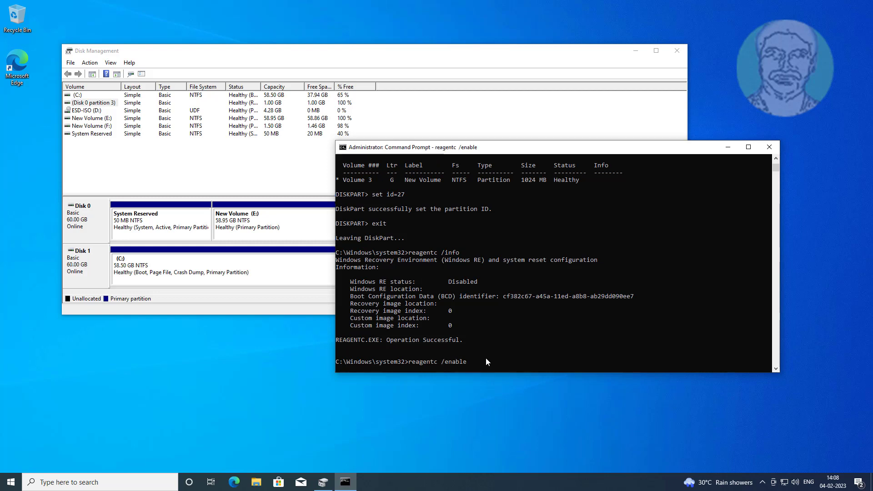
{"action": "left_click_drag", "start_coordinate": [522, 350], "coordinate": [387, 349]}
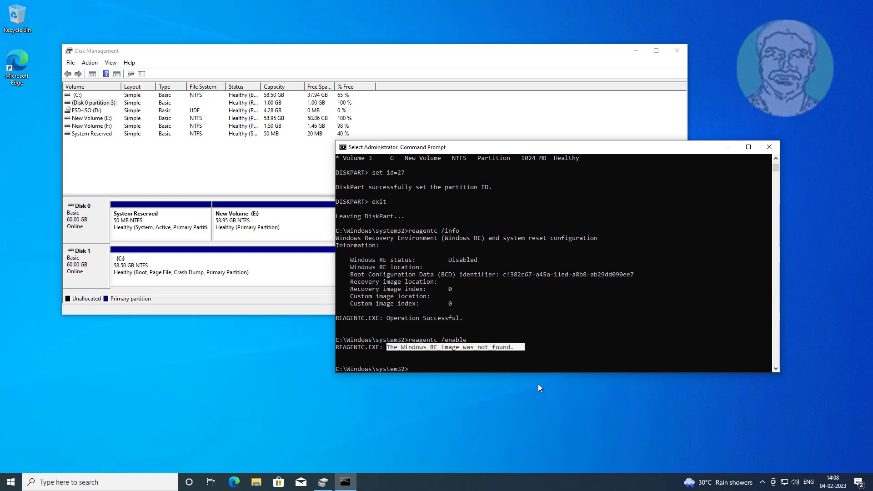
Step: Switch to File Explorer and open the folder C:\Windows\System32\Recovery
{"action": "left_click", "coordinate": [258, 484]}
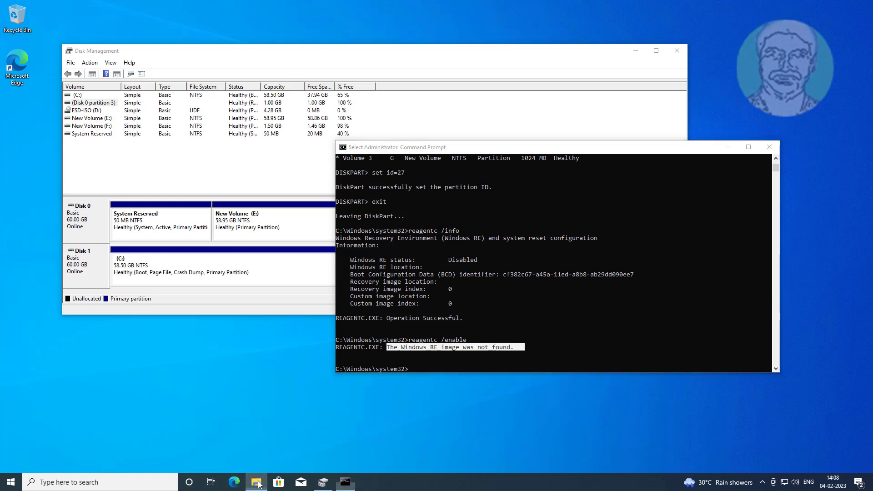
{"action": "left_click", "coordinate": [218, 247]}
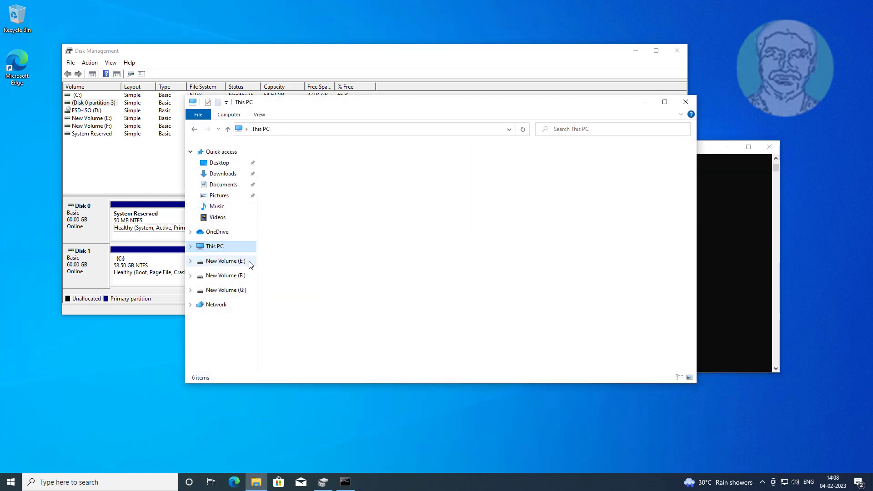
{"action": "double_click", "coordinate": [321, 255]}
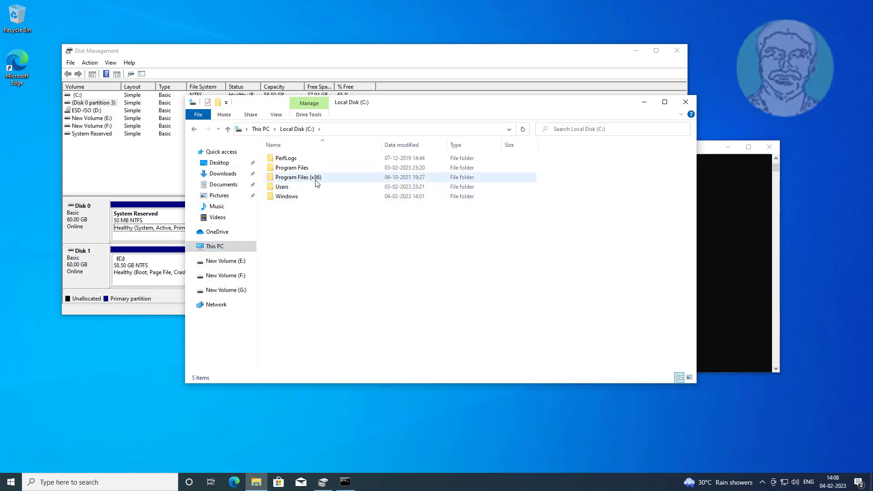
{"action": "double_click", "coordinate": [299, 197]}
{"action": "left_click", "coordinate": [296, 283]}
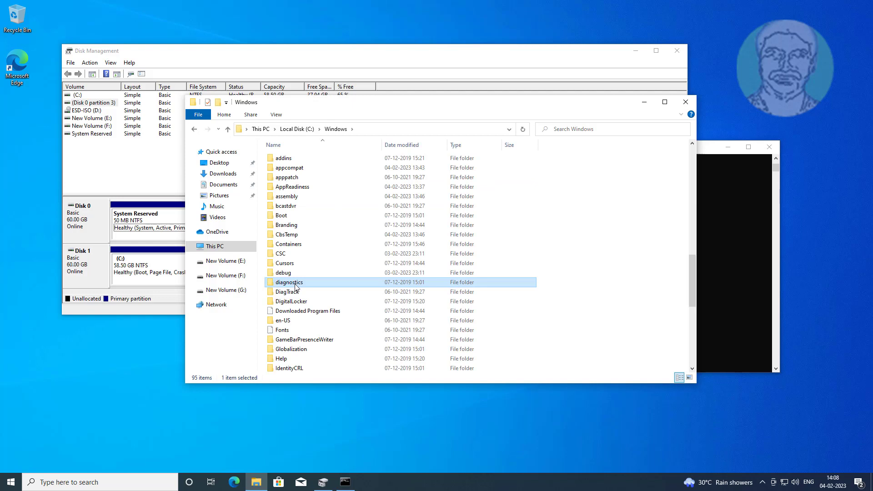
{"action": "key", "text": "s"}
{"action": "left_click", "coordinate": [297, 290]}
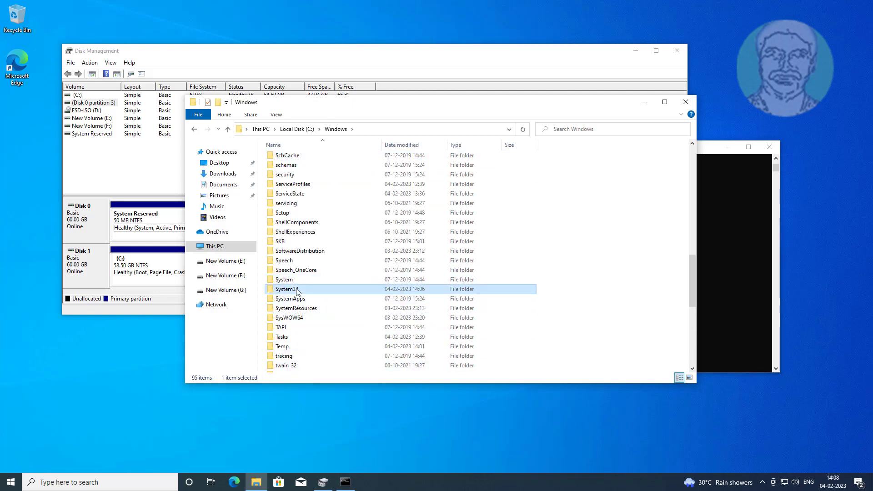
{"action": "double_click", "coordinate": [297, 290]}
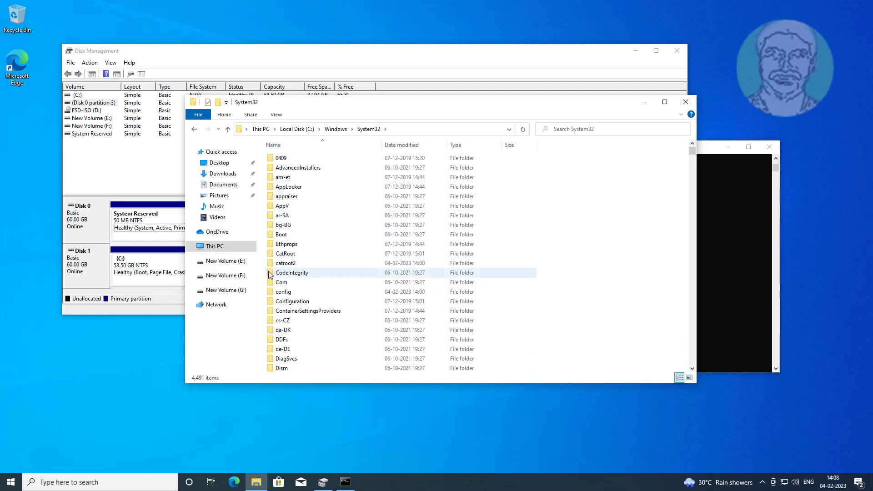
{"action": "key", "text": "r"}
{"action": "left_click", "coordinate": [291, 175]}
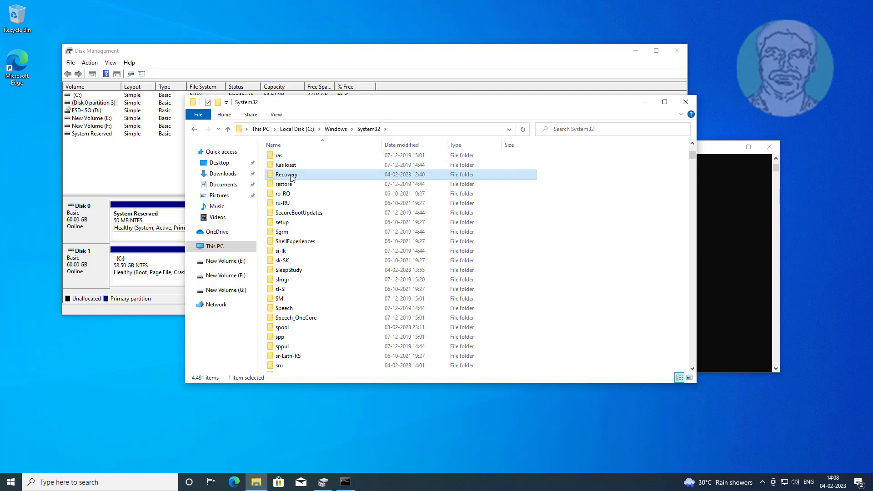
{"action": "double_click", "coordinate": [291, 175]}
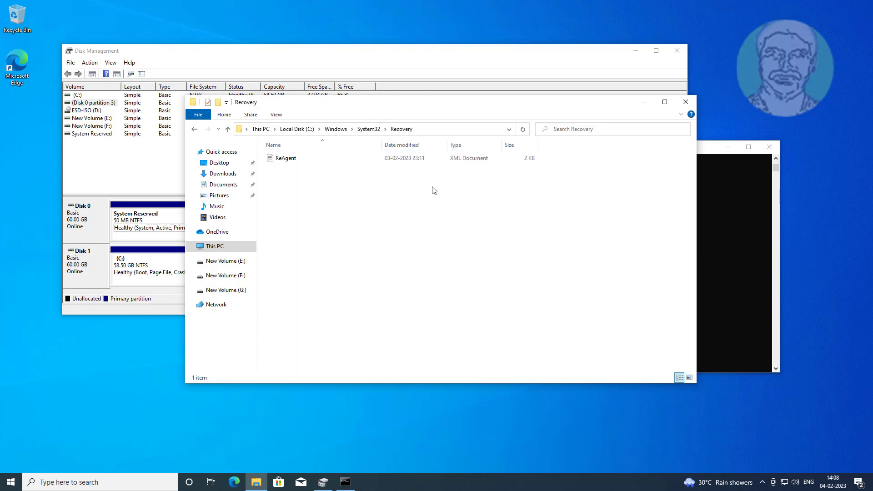
Step: Set the folder options to show hidden files, folders and drives and to stop hiding protected operating system files
{"action": "left_click", "coordinate": [277, 115]}
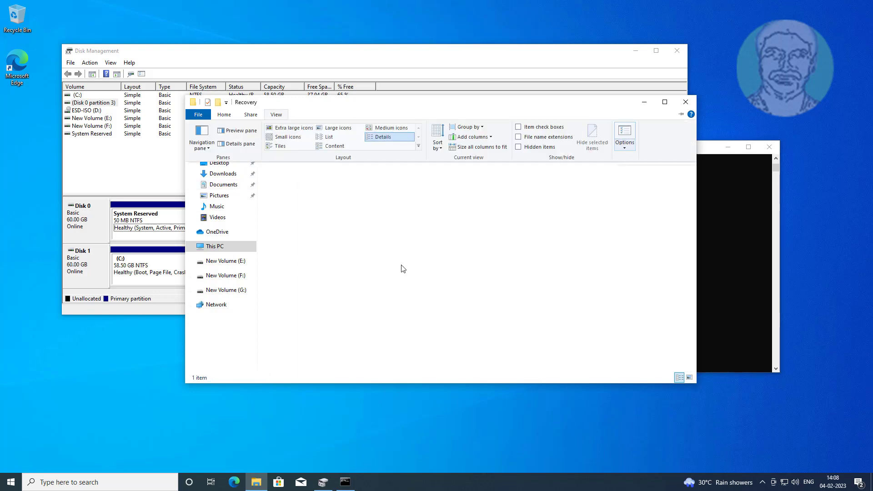
{"action": "left_click", "coordinate": [663, 159]}
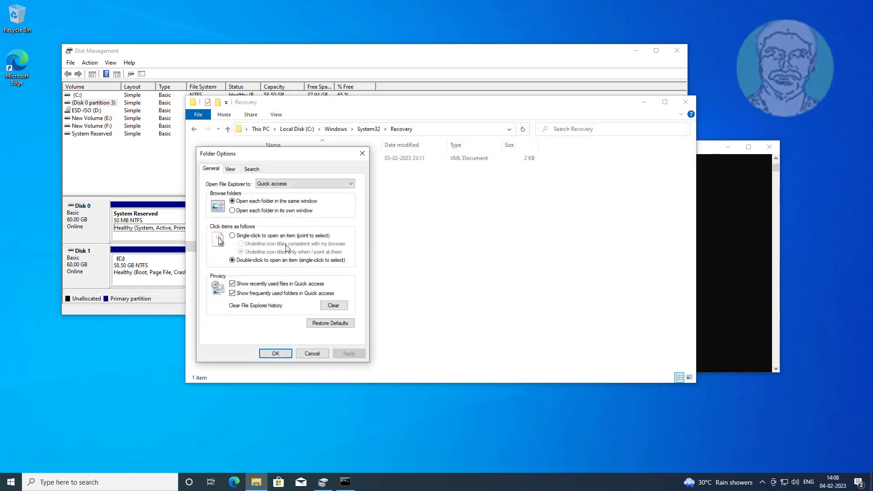
{"action": "left_click", "coordinate": [230, 169]}
{"action": "left_click", "coordinate": [252, 296]}
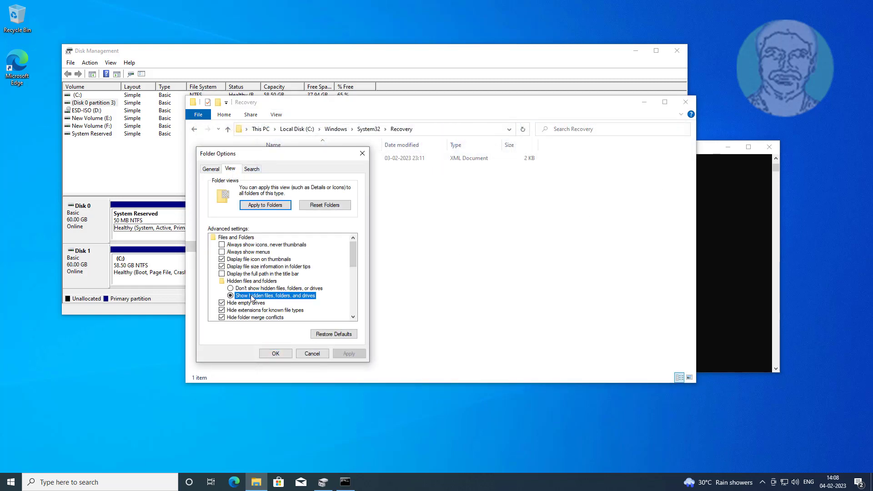
{"action": "scroll", "coordinate": [272, 308], "scroll_direction": "down", "scroll_amount": 2}
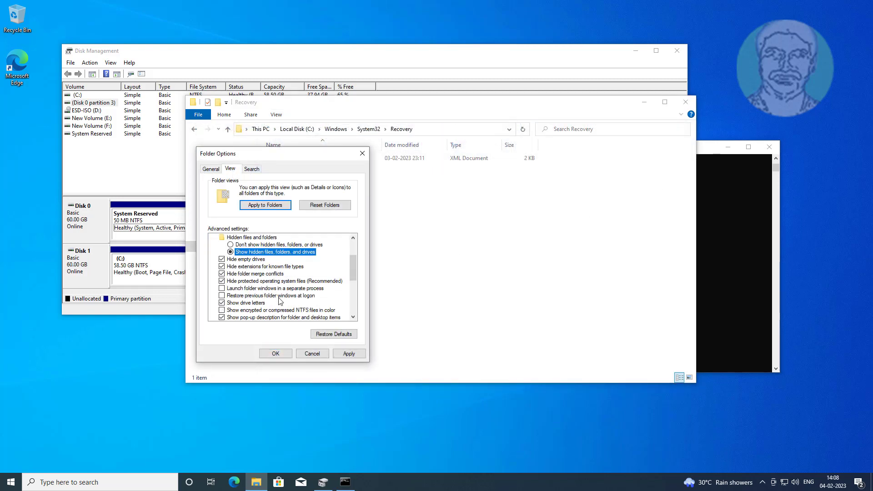
{"action": "left_click", "coordinate": [230, 283]}
{"action": "left_click", "coordinate": [506, 255]}
{"action": "left_click", "coordinate": [349, 353]}
{"action": "left_click", "coordinate": [275, 354]}
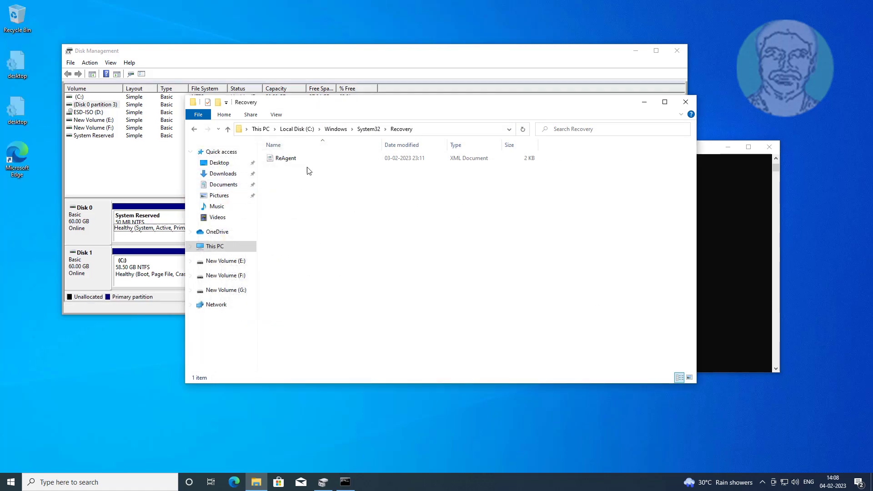
{"action": "left_click", "coordinate": [645, 104]}
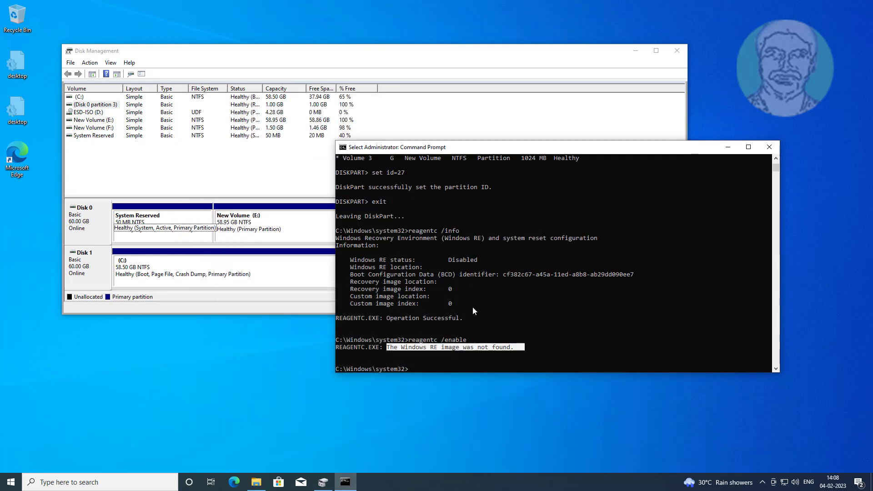
Step: Open the sources folder on DVD Drive (D:) in File Explorer and search it for install.wim
{"action": "left_click", "coordinate": [256, 482]}
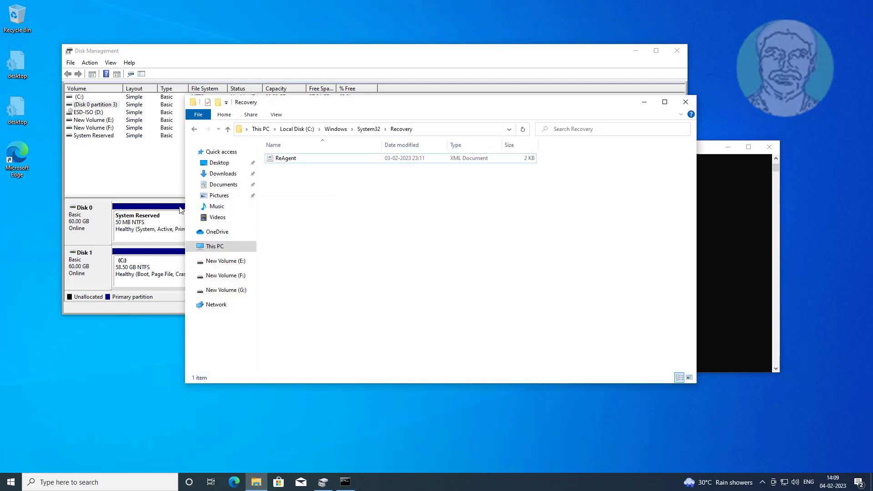
{"action": "left_click", "coordinate": [212, 248]}
{"action": "double_click", "coordinate": [428, 252]}
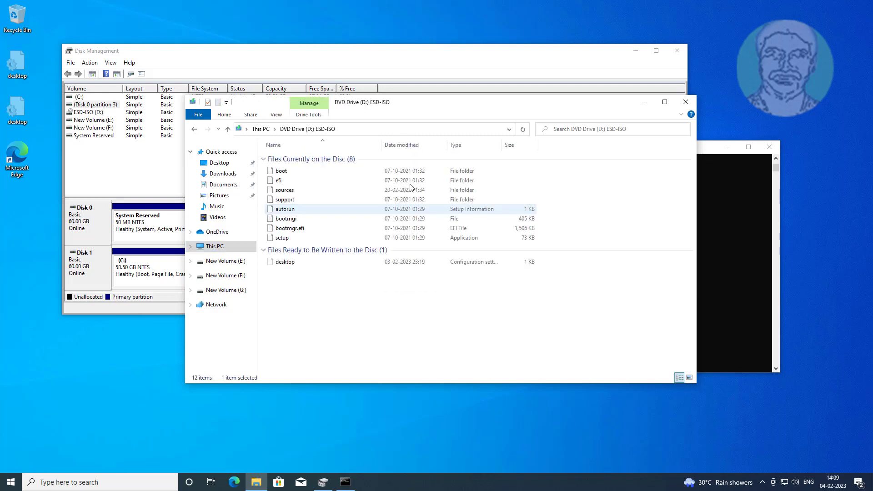
{"action": "double_click", "coordinate": [285, 191]}
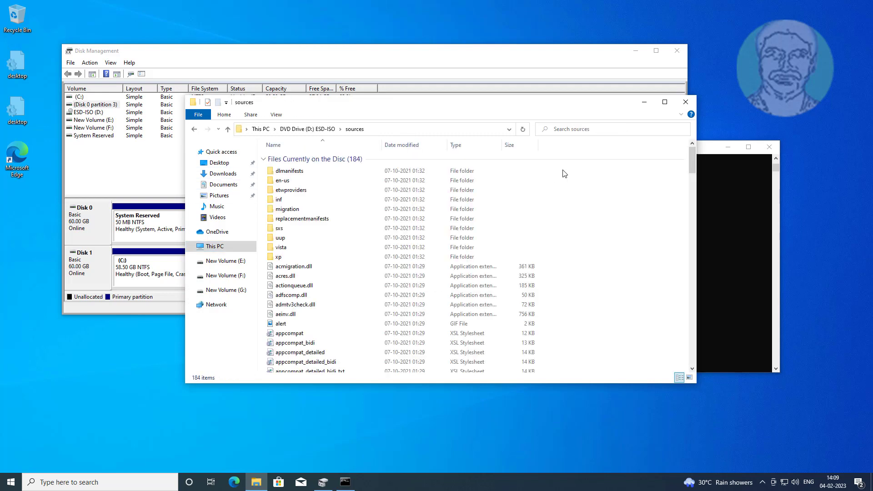
{"action": "left_click", "coordinate": [585, 133]}
{"action": "type", "text": "install.wim"}
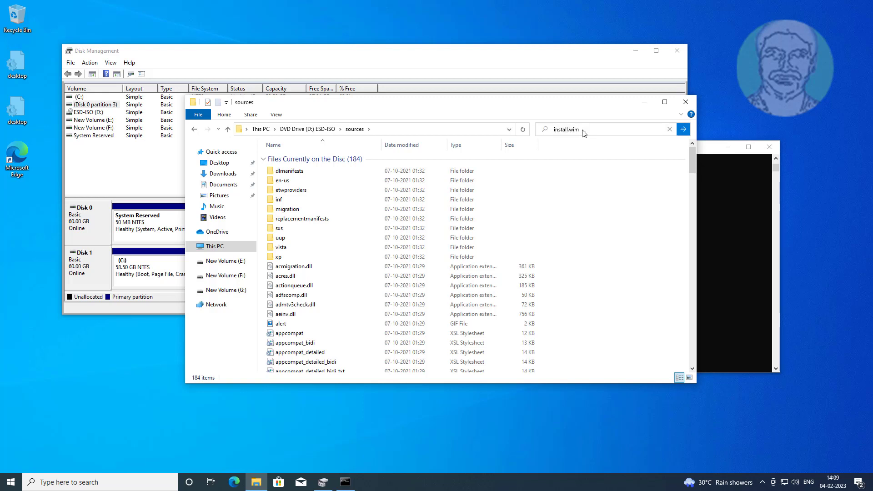
{"action": "left_click", "coordinate": [683, 129]}
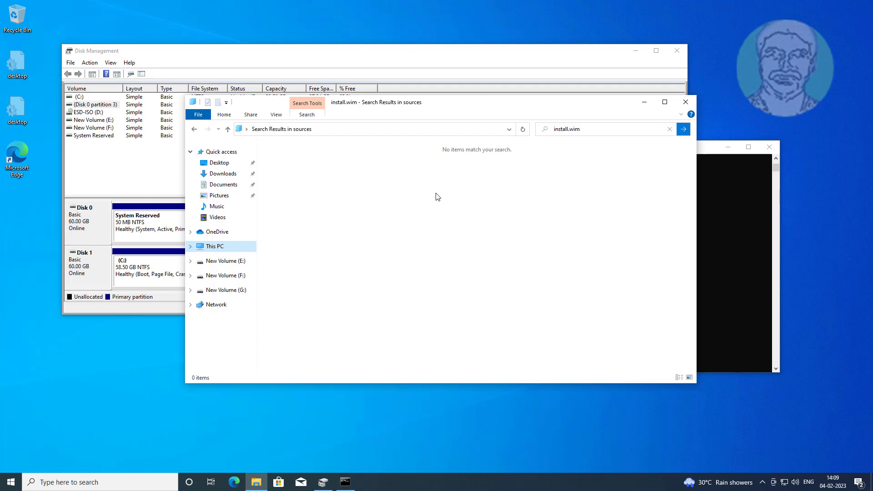
Step: Create a new folder named mount in the root of Local Disk (C:)
{"action": "left_click", "coordinate": [214, 248]}
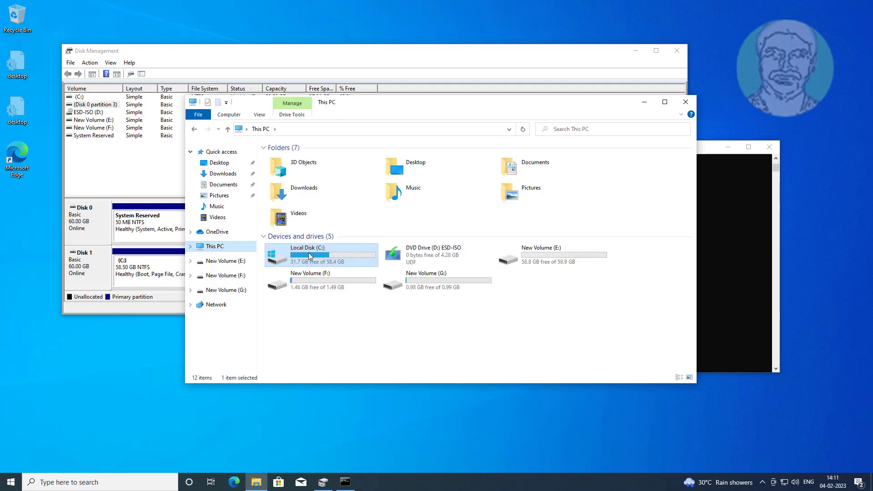
{"action": "double_click", "coordinate": [325, 255]}
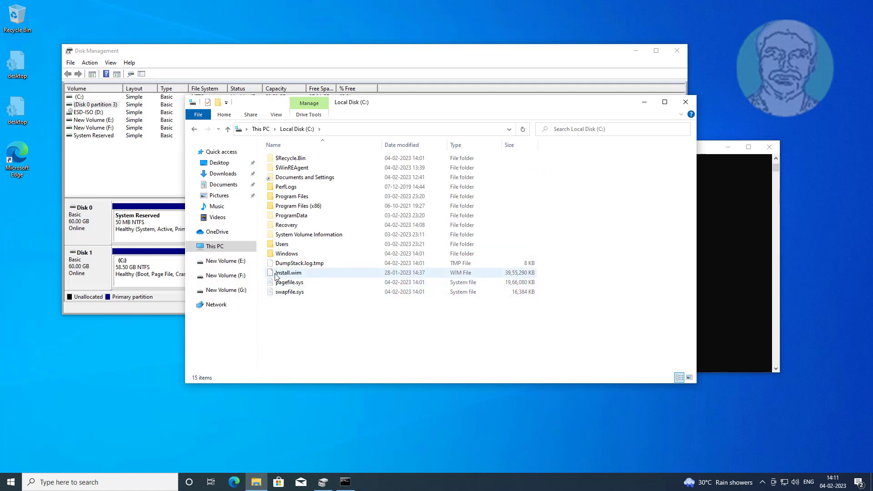
{"action": "right_click", "coordinate": [326, 328]}
{"action": "mouse_move", "coordinate": [382, 418]}
{"action": "left_click", "coordinate": [445, 415]}
{"action": "type", "text": "mount"}
{"action": "left_click", "coordinate": [382, 358]}
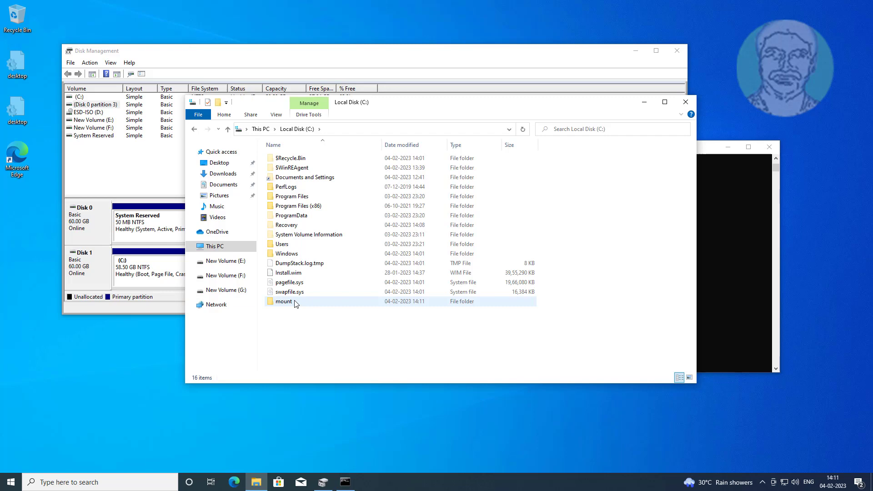
Step: Mount index 1 of c:\install.wim read-only to c:\mount with dism /mount-wim in the Command Prompt
{"action": "left_click", "coordinate": [645, 102]}
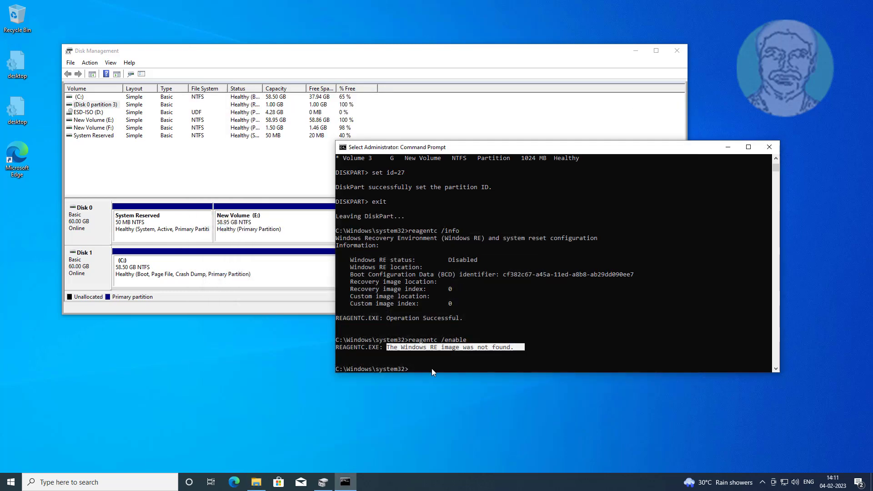
{"action": "left_click", "coordinate": [409, 370]}
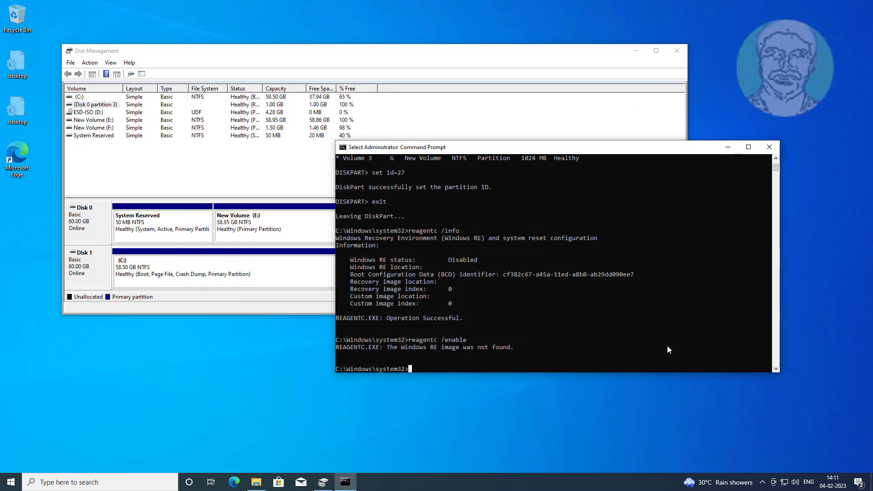
{"action": "type", "text": "dis"}
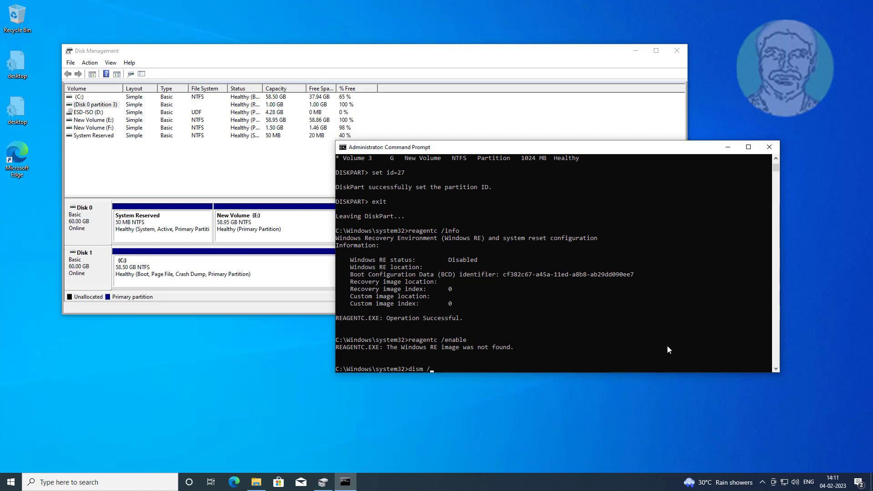
{"action": "type", "text": "m /mount"}
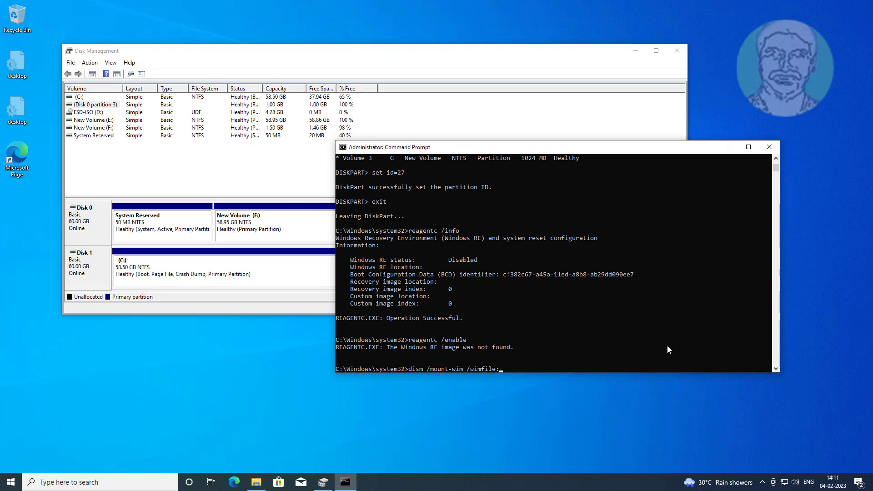
{"action": "type", "text": "c:\\install.wim\" /index:1 /mountdir:c:\\mount /r"}
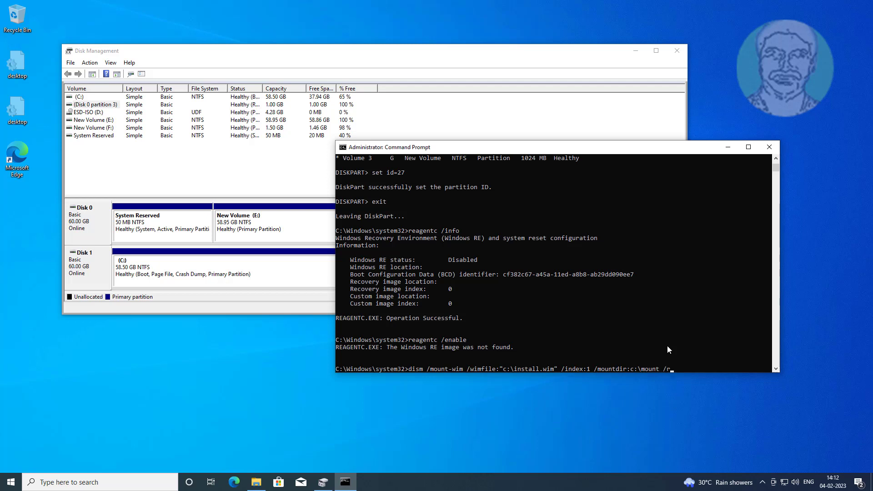
{"action": "type", "text": "eadonly"}
{"action": "key", "text": "Return"}
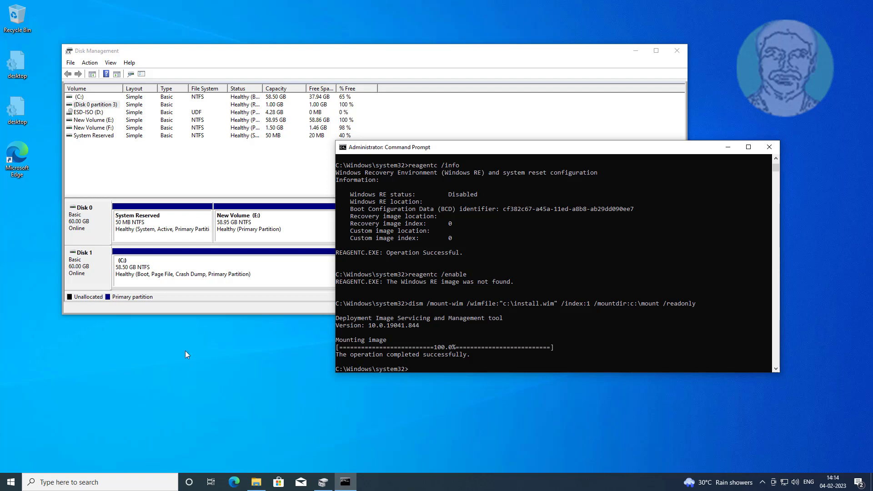
Step: Copy the Winre.wim file from C:\mount\Windows\System32\Recovery in File Explorer
{"action": "left_click", "coordinate": [255, 481]}
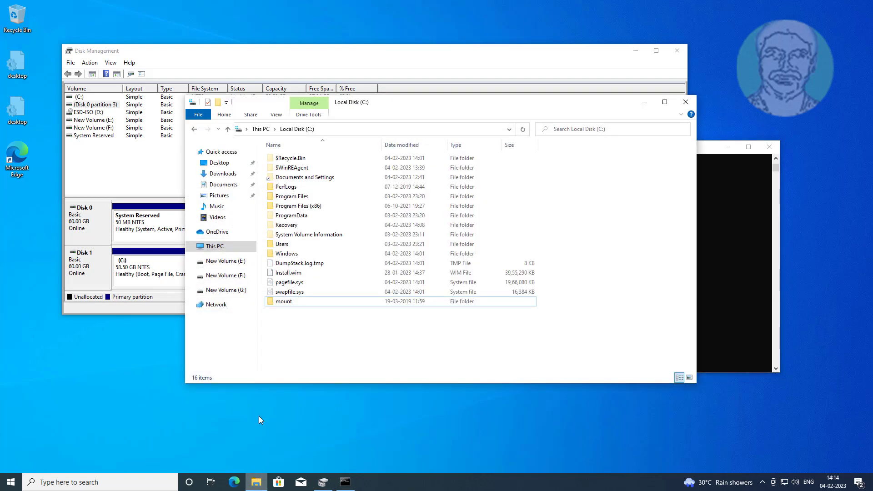
{"action": "double_click", "coordinate": [289, 304]}
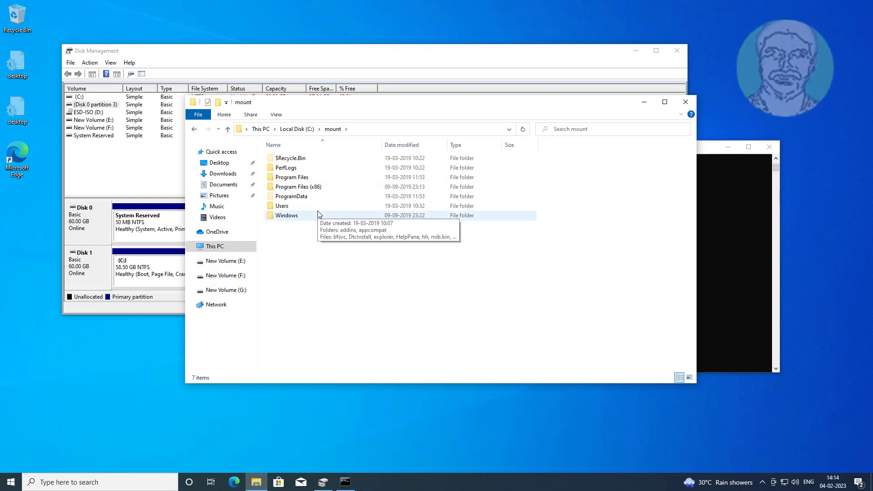
{"action": "left_click", "coordinate": [302, 217]}
{"action": "double_click", "coordinate": [302, 218]}
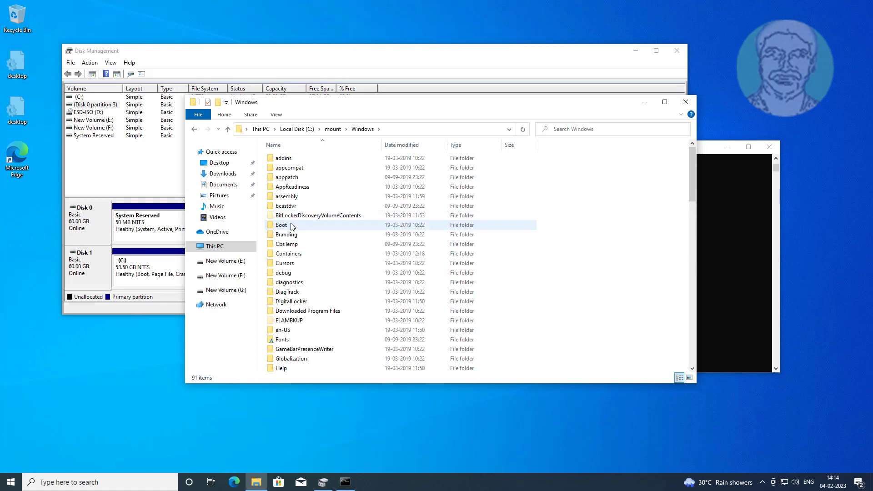
{"action": "key", "text": "s"}
{"action": "double_click", "coordinate": [288, 270]}
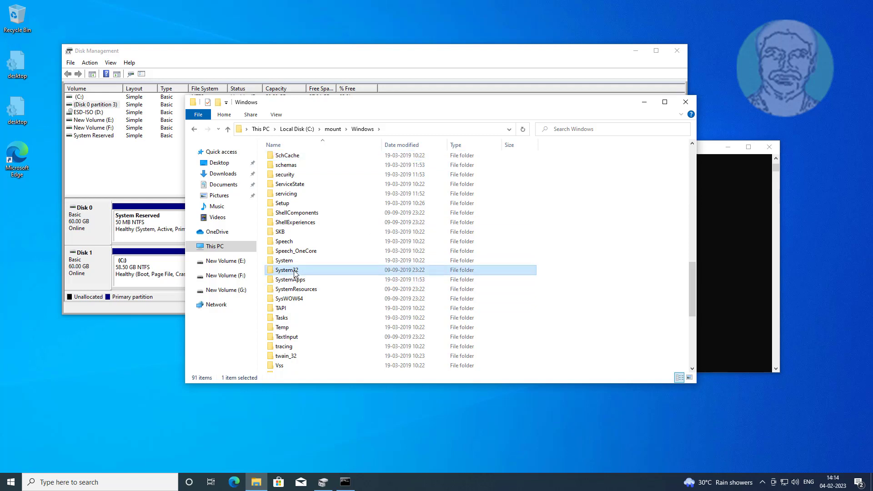
{"action": "type", "text": "re"}
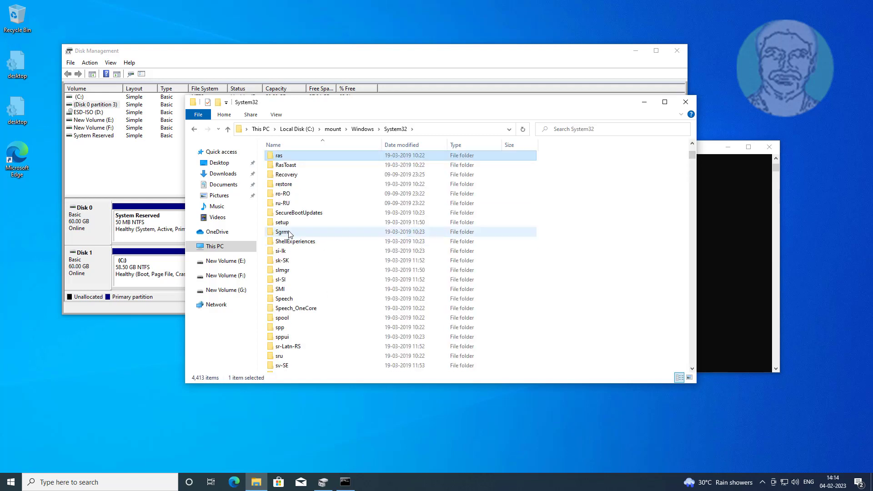
{"action": "key", "text": "Return"}
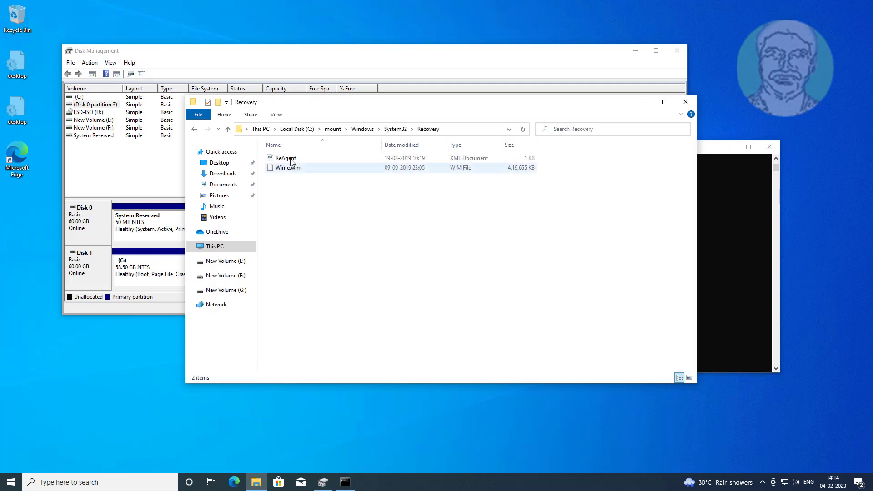
{"action": "left_click", "coordinate": [291, 168]}
{"action": "right_click", "coordinate": [290, 168]}
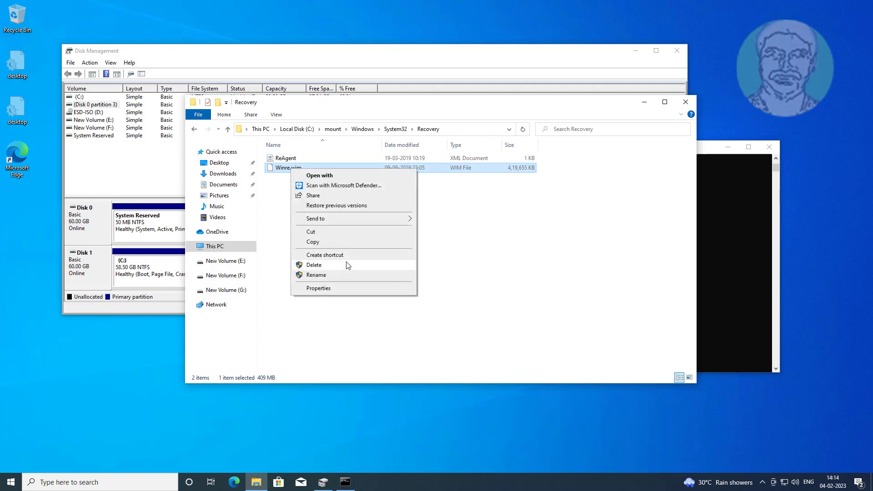
{"action": "left_click", "coordinate": [319, 242]}
Step: Paste the copied Winre.wim file into C:\Windows\System32\Recovery with administrator permission
{"action": "left_click", "coordinate": [215, 246]}
{"action": "double_click", "coordinate": [310, 252]}
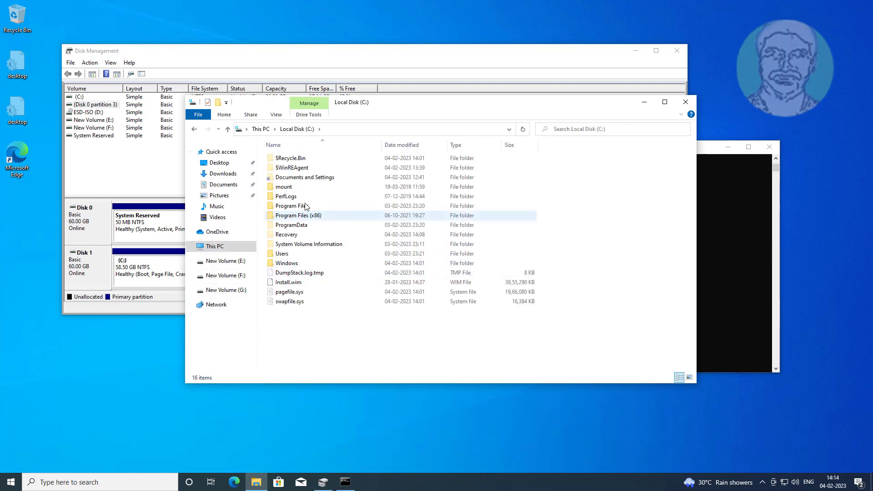
{"action": "left_click", "coordinate": [291, 265]}
{"action": "double_click", "coordinate": [292, 263]}
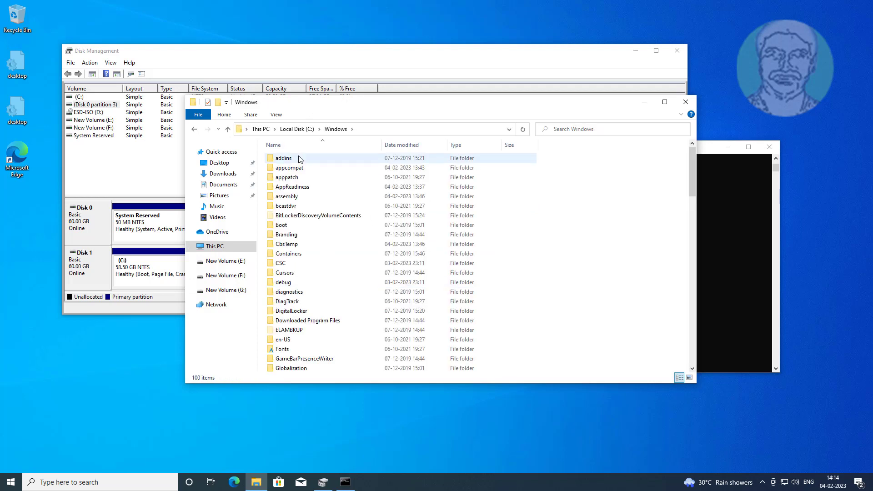
{"action": "key", "text": "s"}
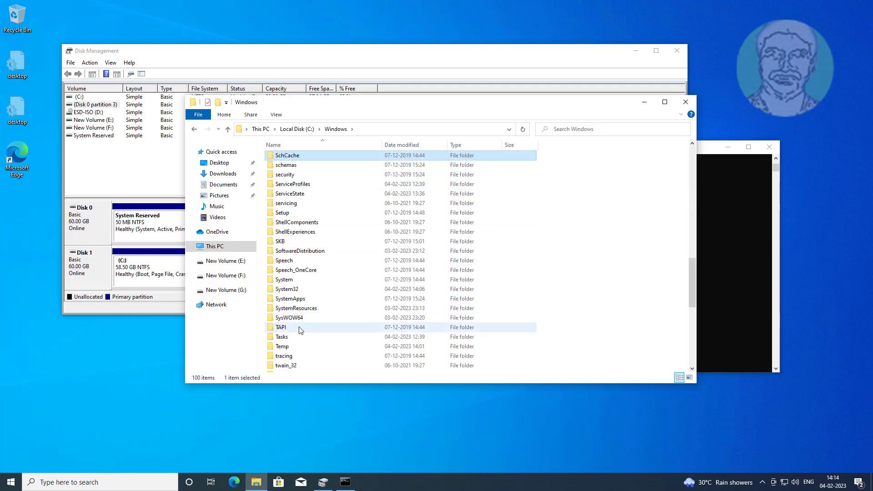
{"action": "double_click", "coordinate": [300, 293]}
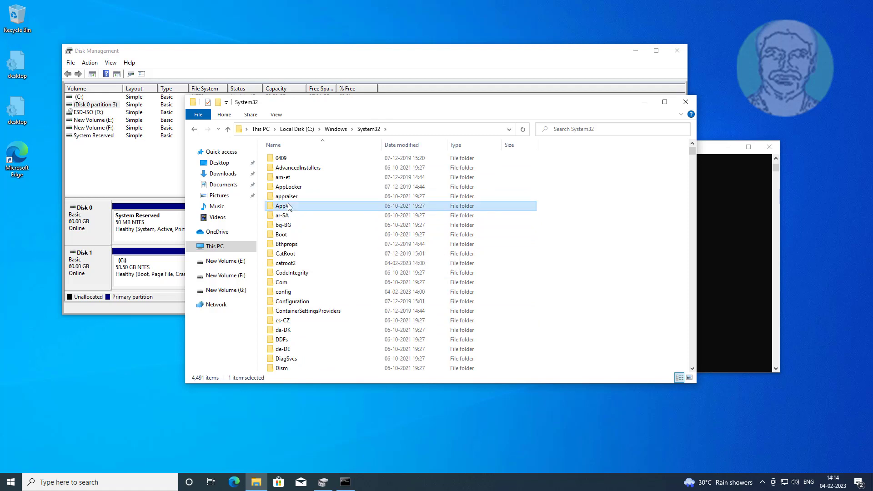
{"action": "key", "text": "r"}
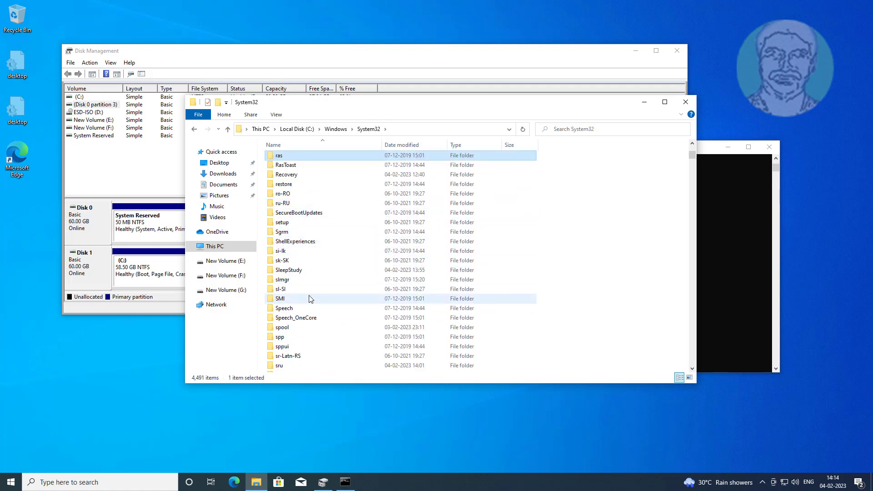
{"action": "double_click", "coordinate": [288, 175]}
{"action": "right_click", "coordinate": [336, 228]}
{"action": "left_click", "coordinate": [354, 277]}
{"action": "left_click", "coordinate": [404, 181]}
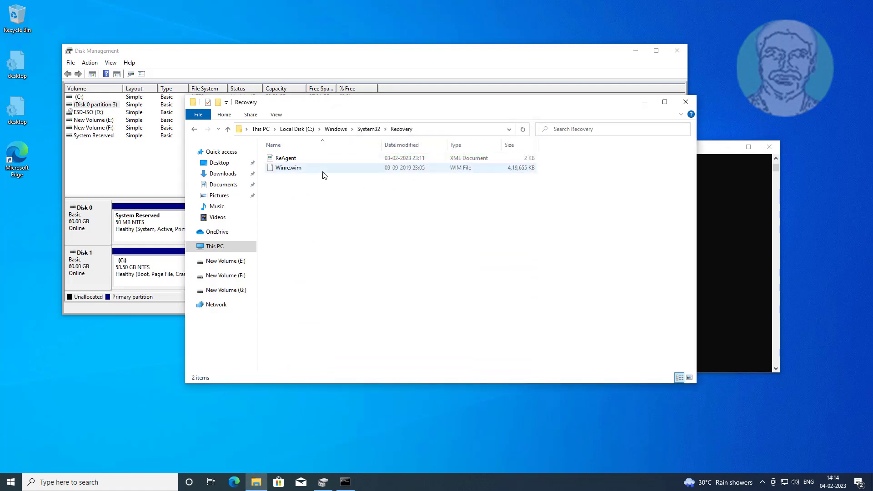
Step: Switch to the Command Prompt and try to enable the Windows Recovery Environment with reagent /enable
{"action": "left_click", "coordinate": [644, 103]}
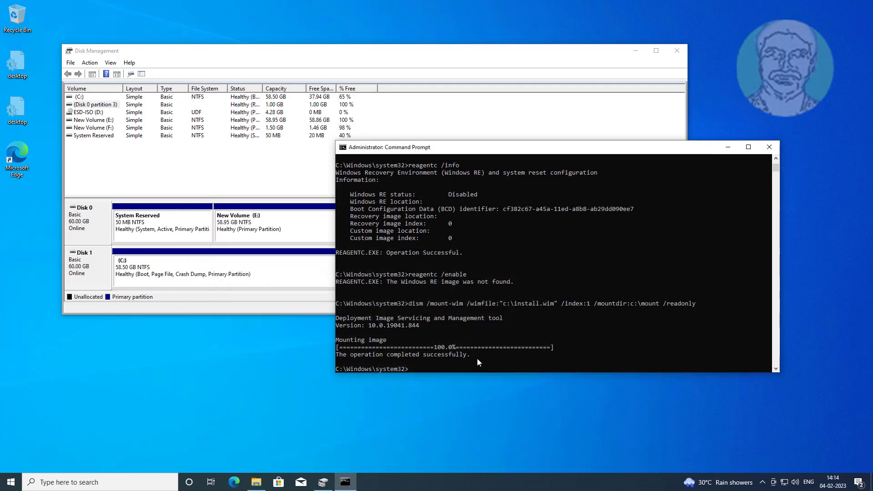
{"action": "type", "text": "reagent /enable"}
{"action": "key", "text": "Return"}
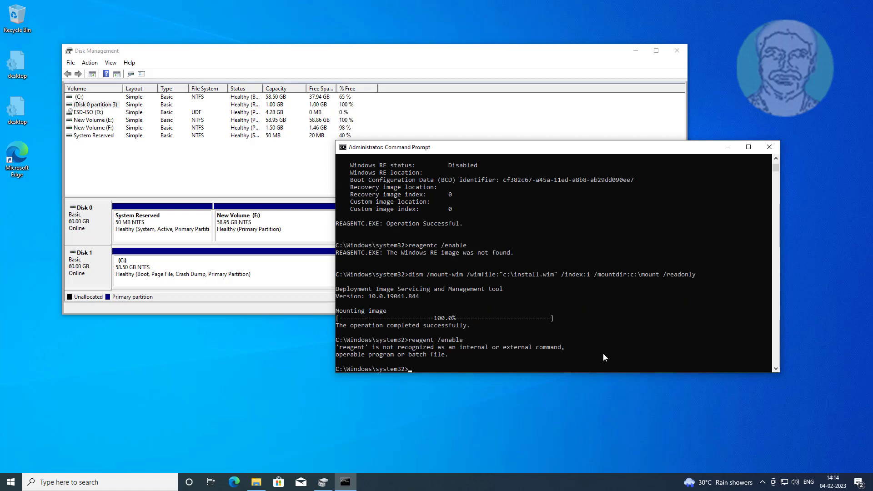
Step: Enable the Windows Recovery Environment with reagentc /enable, and check its status and location with reagentc /info
{"action": "type", "text": "reagentc /enable"}
{"action": "key", "text": "Return"}
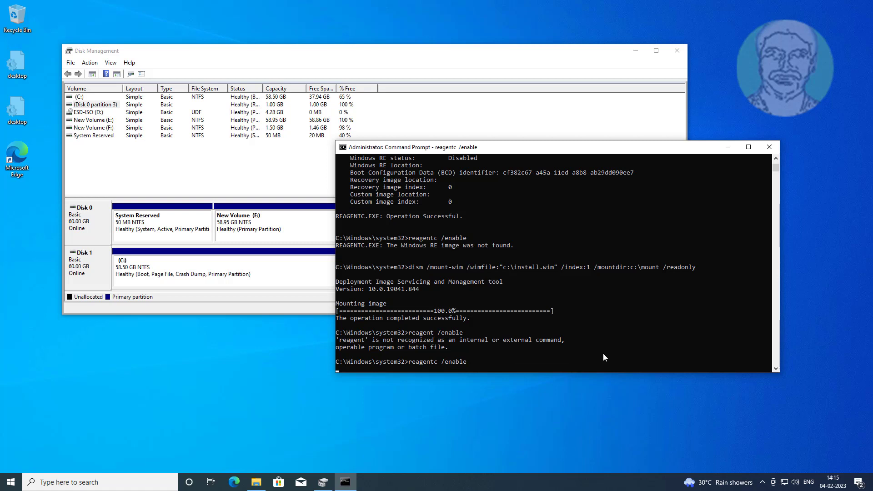
{"action": "type", "text": "reagentc/"}
{"action": "key", "text": "BackSpace"}
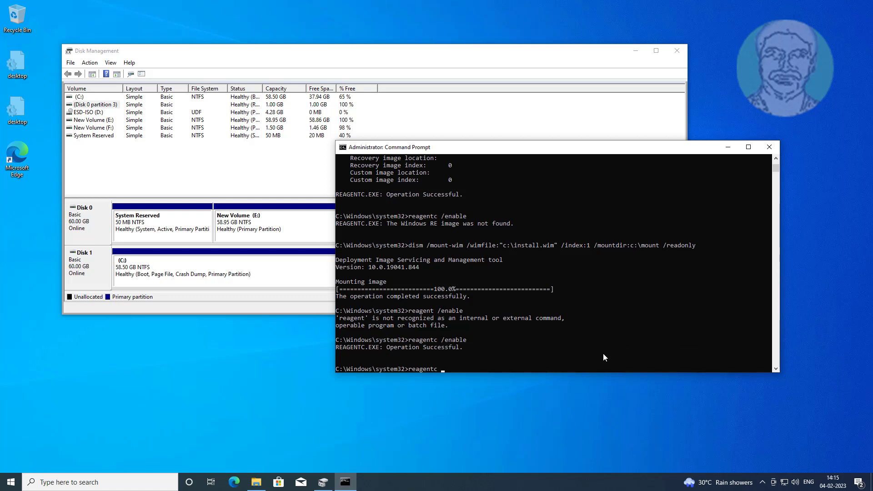
{"action": "type", "text": "/info"}
{"action": "key", "text": "Return"}
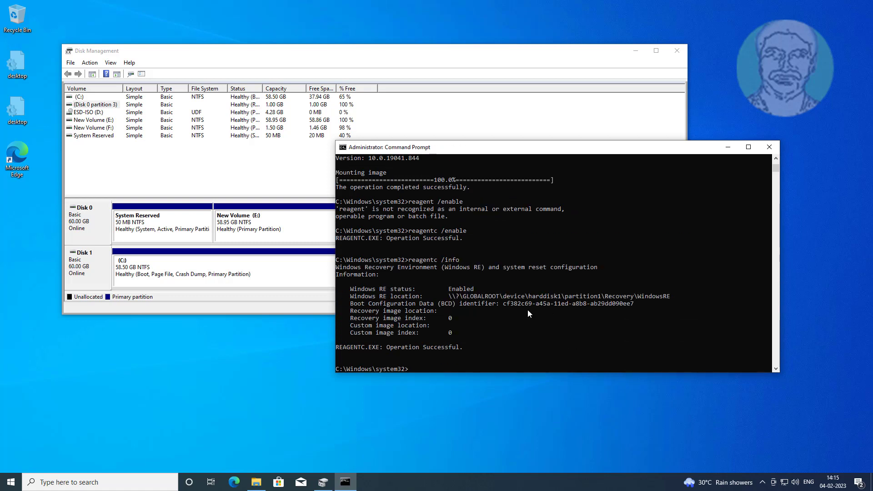
{"action": "left_click_drag", "start_coordinate": [449, 290], "coordinate": [655, 299]}
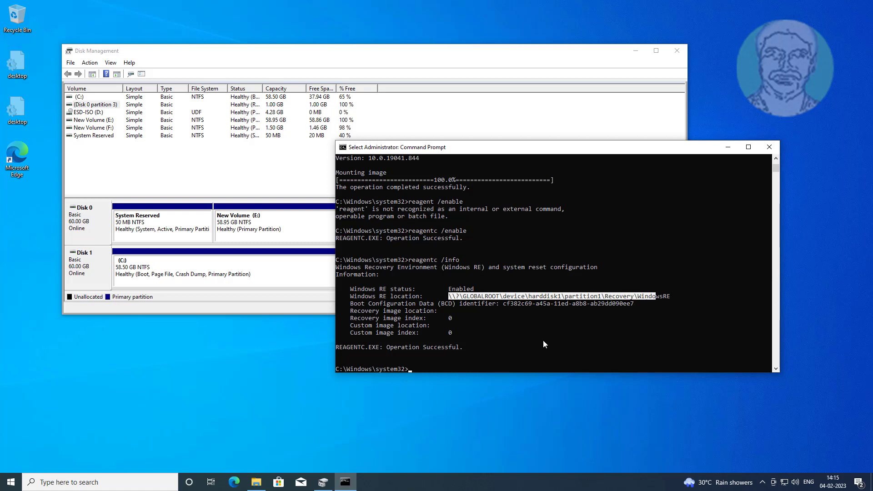
{"action": "key", "text": "ctrl+c"}
Step: Close the Command Prompt session with the exit command
{"action": "type", "text": "ex"}
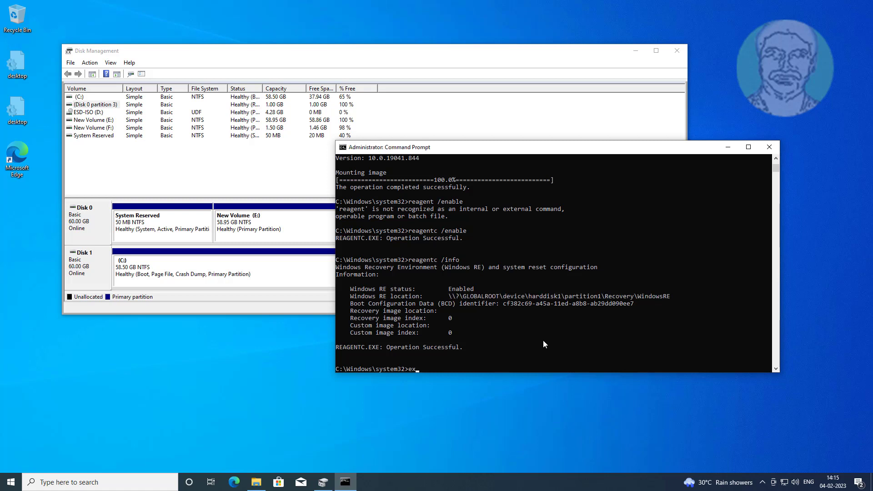
{"action": "type", "text": "it"}
{"action": "key", "text": "Return"}
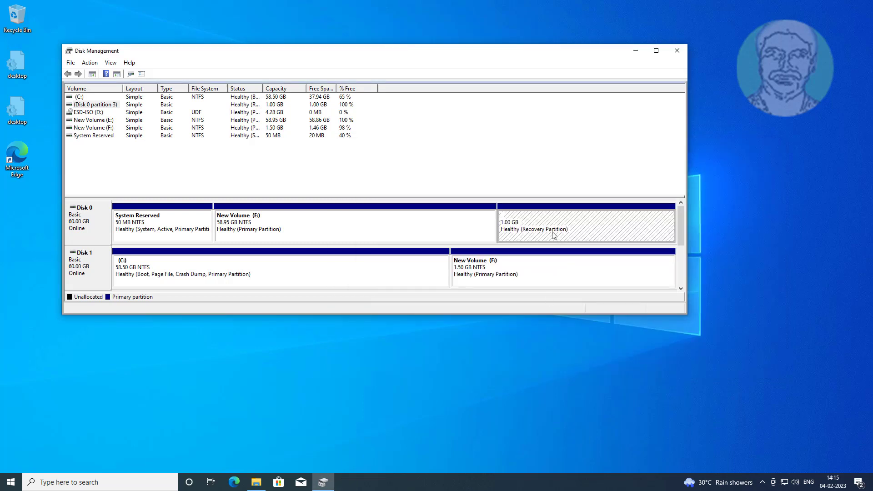